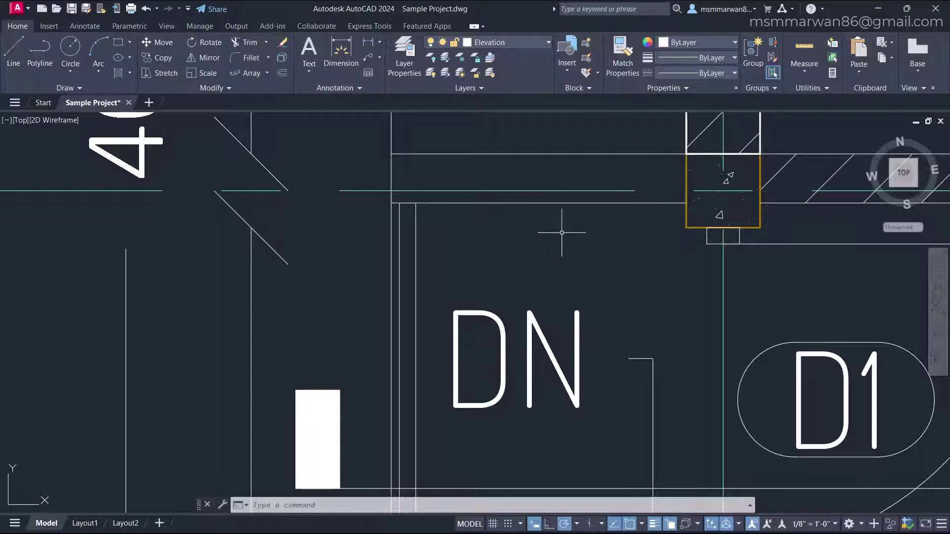
Zoom out to the plans and sections, then zoom in on the section's first-floor slab edge
scroll(503, 191, down, 5)
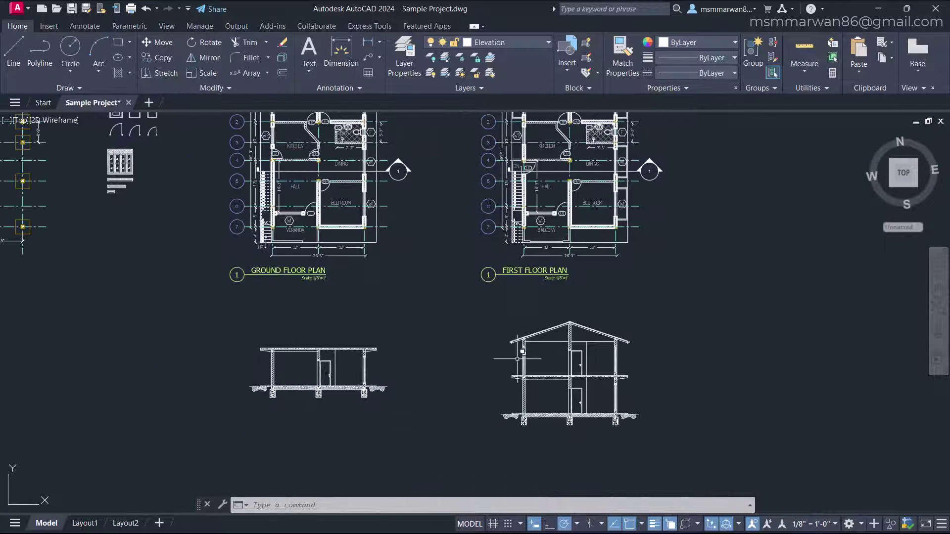
scroll(528, 339, up, 8)
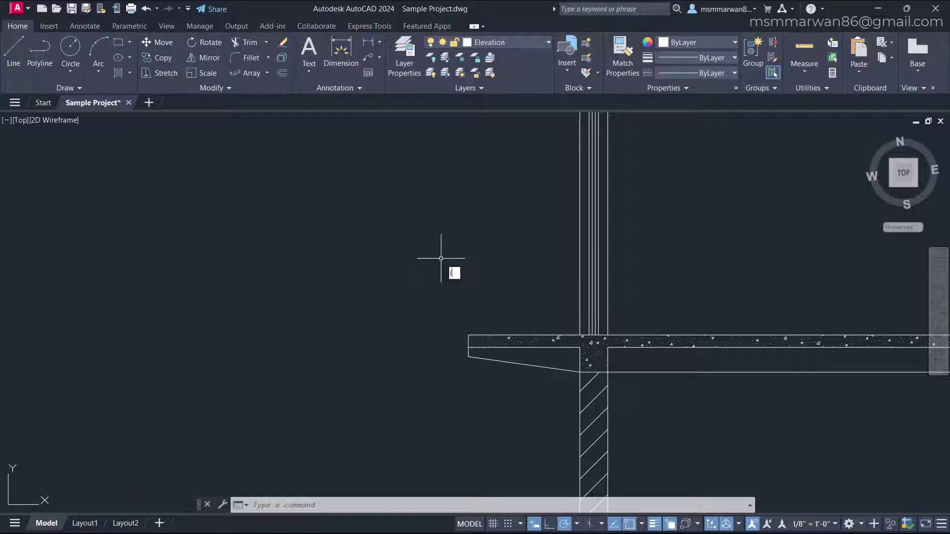
Draw a 3' upright line from the slab's outer top corner, then a top line perpendicular to the wall
key(Return)
click(468, 334)
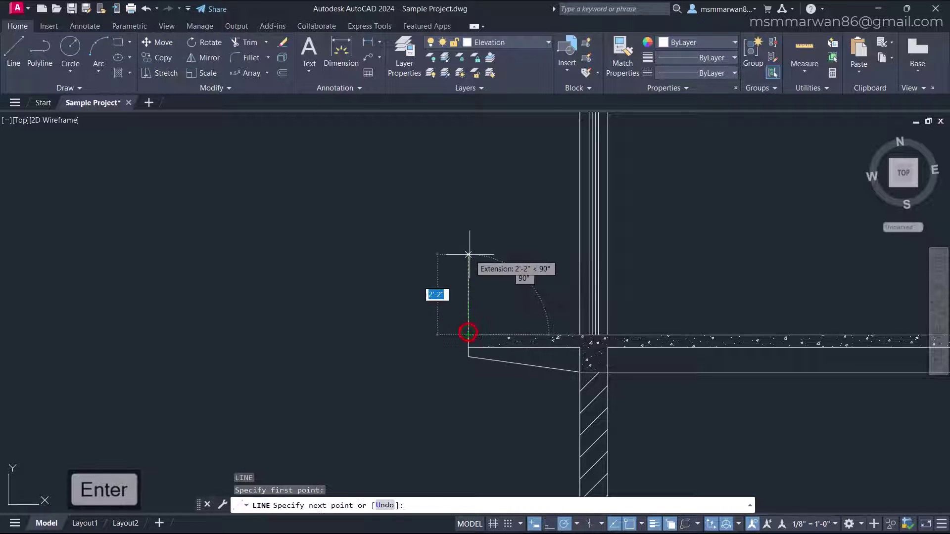
text(3')
key(Return)
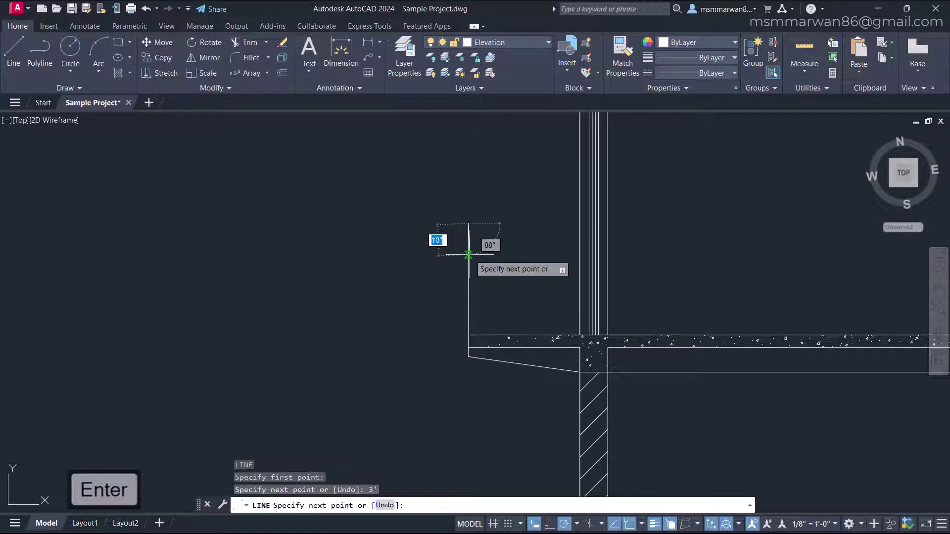
shift+right_click(515, 189)
click(557, 395)
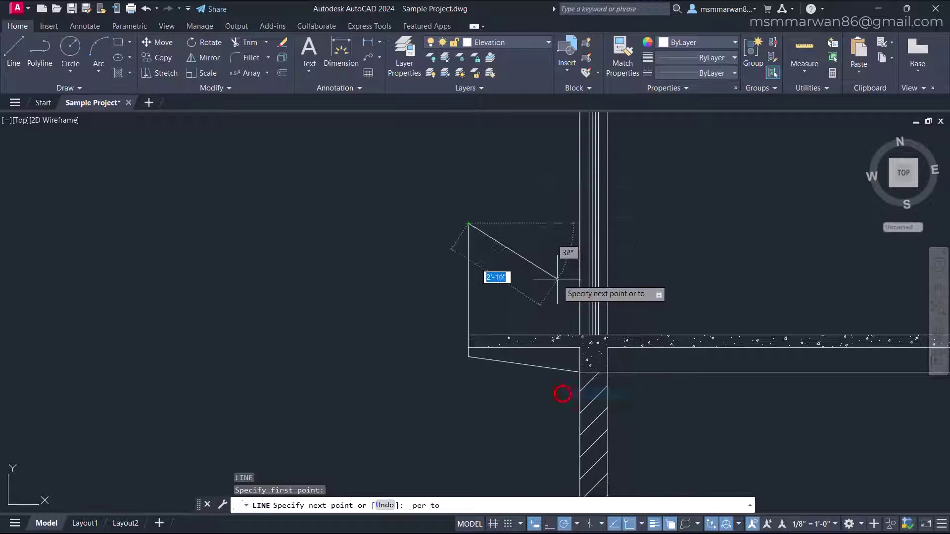
key(Escape)
Start a freehand SKETCH, beginning with its horizontal base line
scroll(579, 269, down, 5)
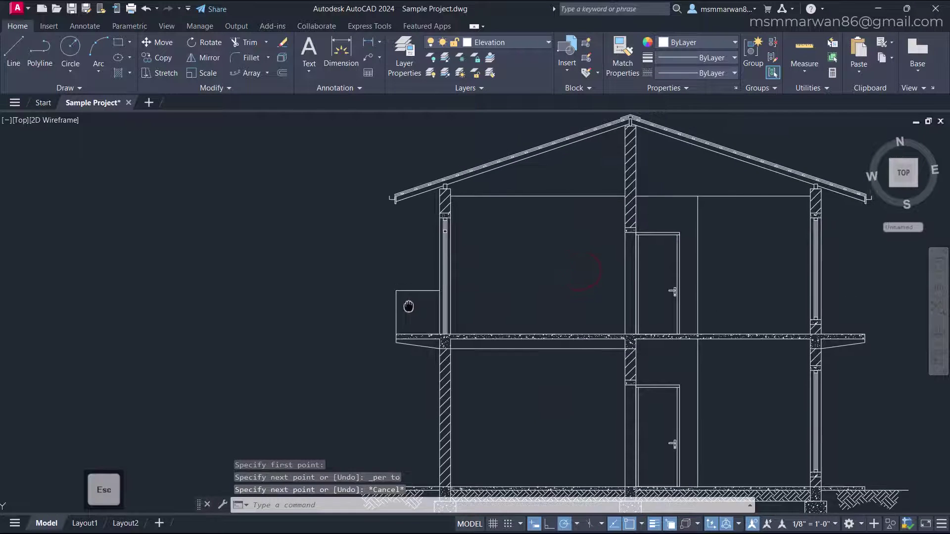
scroll(456, 163, up, 8)
middle_drag(457, 163, 490, 224)
scroll(503, 259, up, 3)
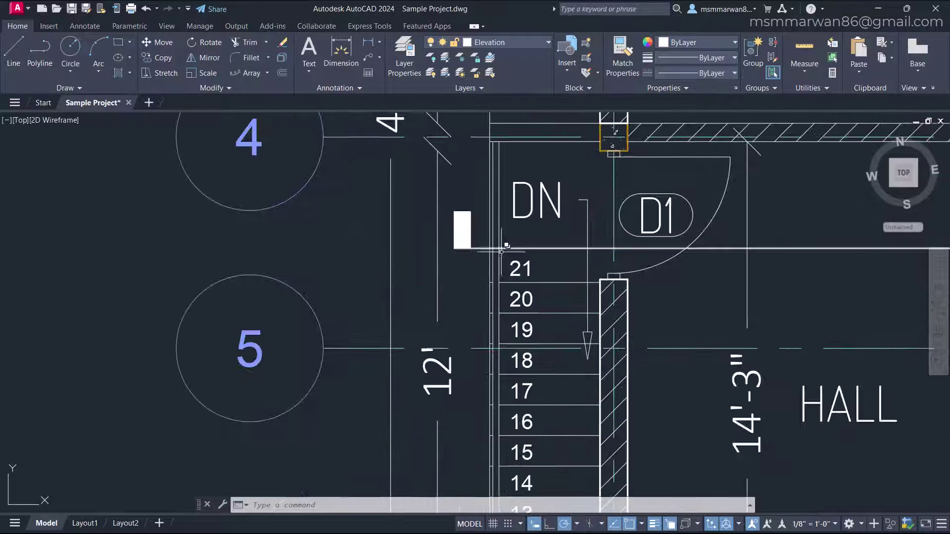
key(Escape)
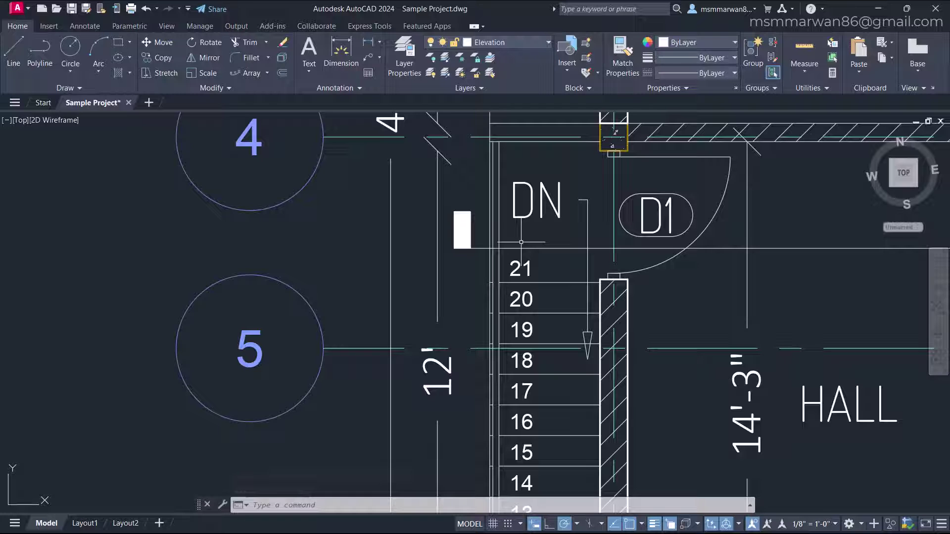
scroll(521, 242, down, 5)
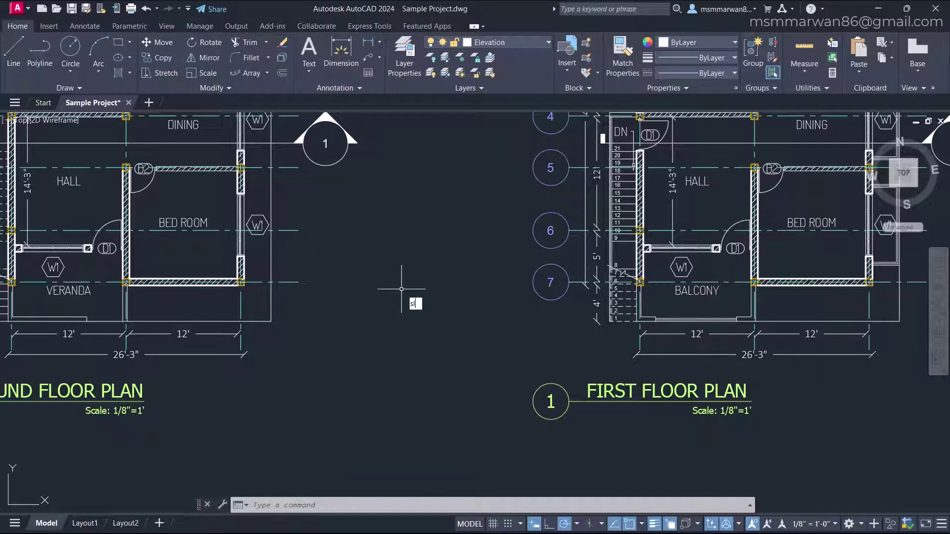
text(ketch)
key(Return)
scroll(390, 340, up, 2)
click(292, 340)
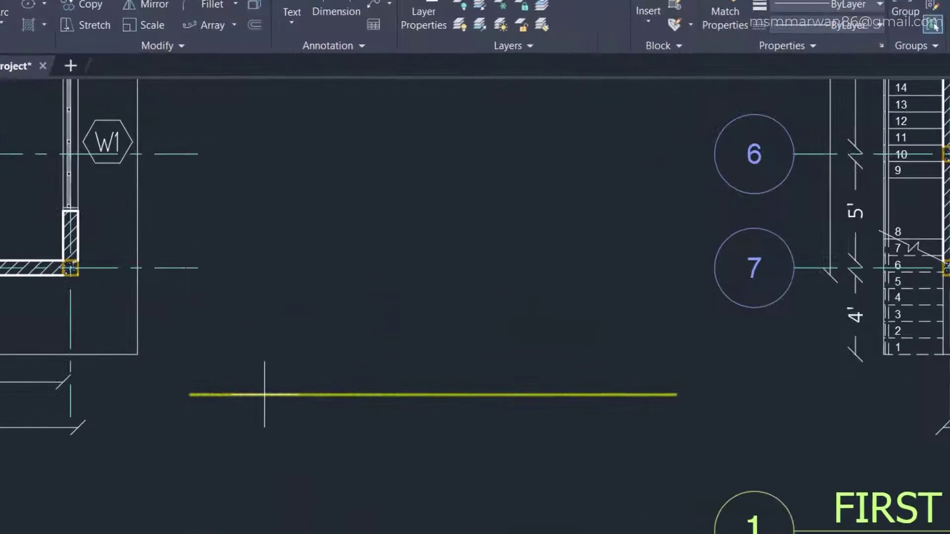
click(289, 341)
drag(262, 221, 263, 332)
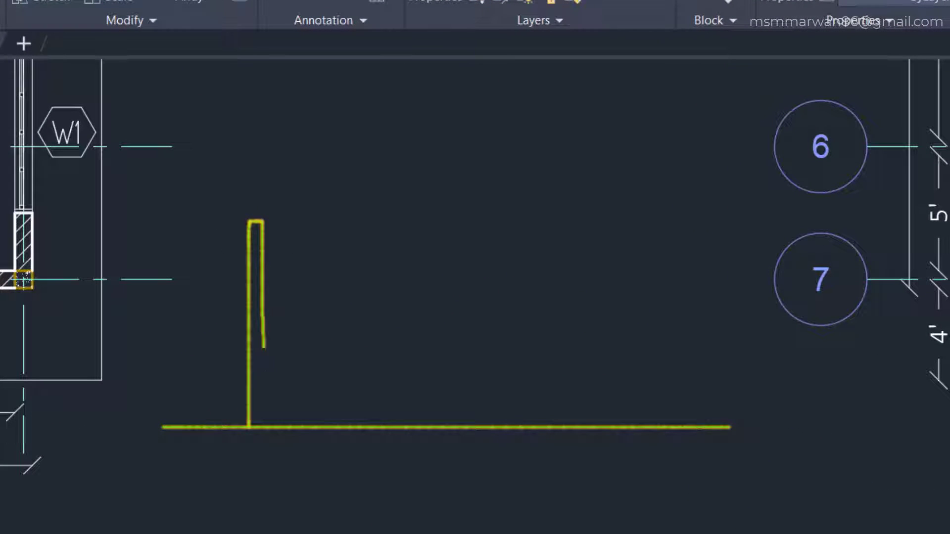
mouse_move(638, 424)
mouse_down()
mouse_move(637, 212)
mouse_move(655, 213)
mouse_move(659, 399)
mouse_up()
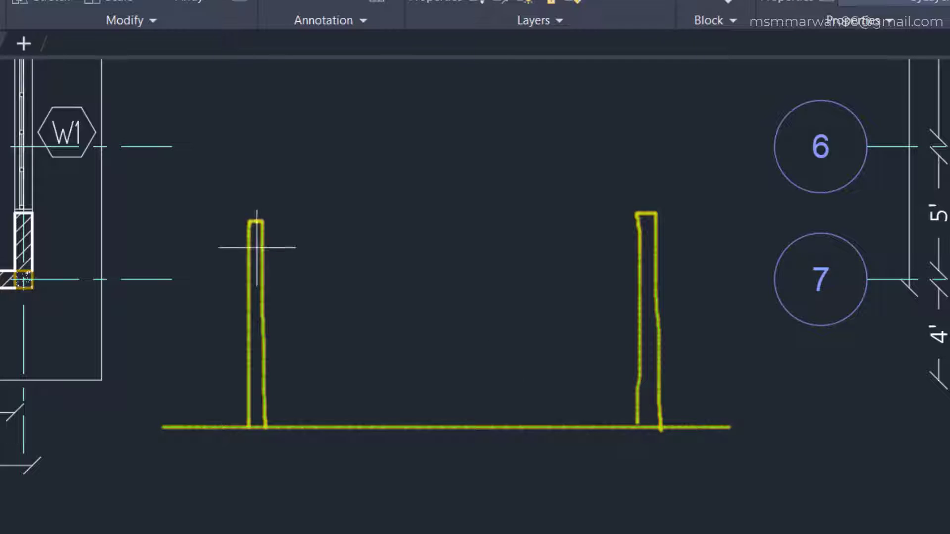
drag(338, 216, 590, 213)
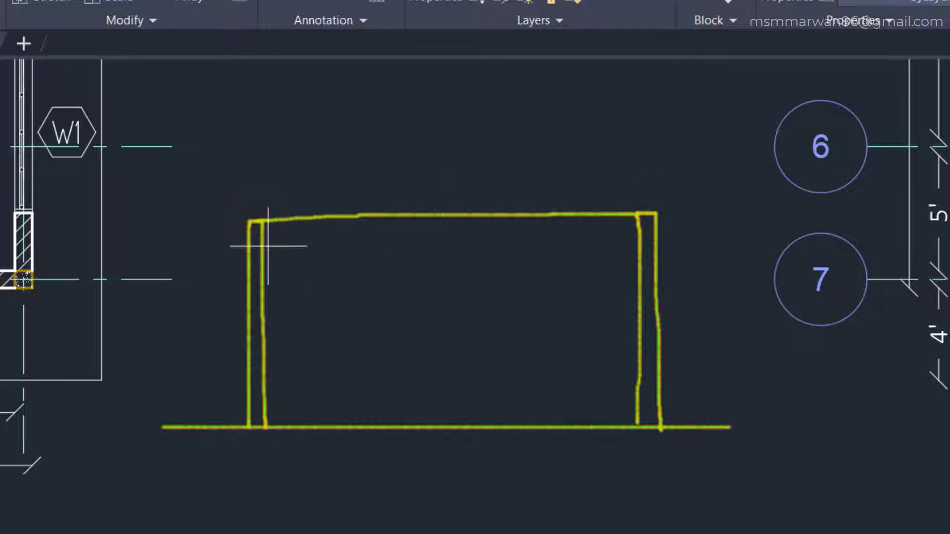
drag(259, 238, 616, 229)
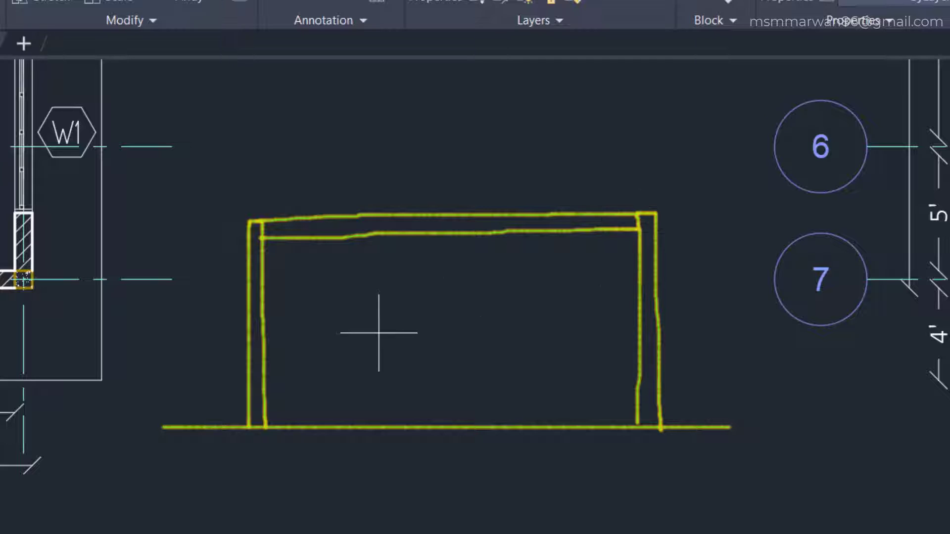
drag(312, 244, 332, 424)
drag(390, 238, 400, 391)
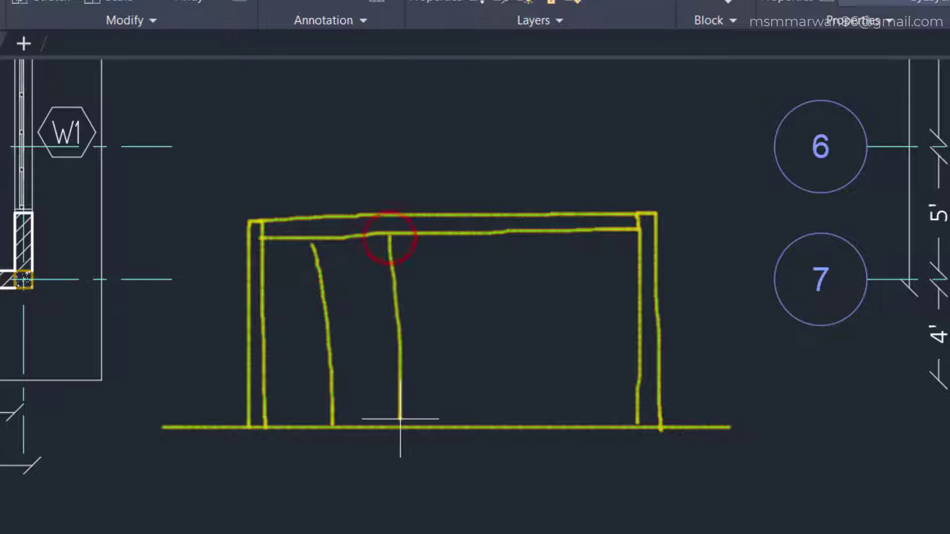
drag(449, 231, 472, 444)
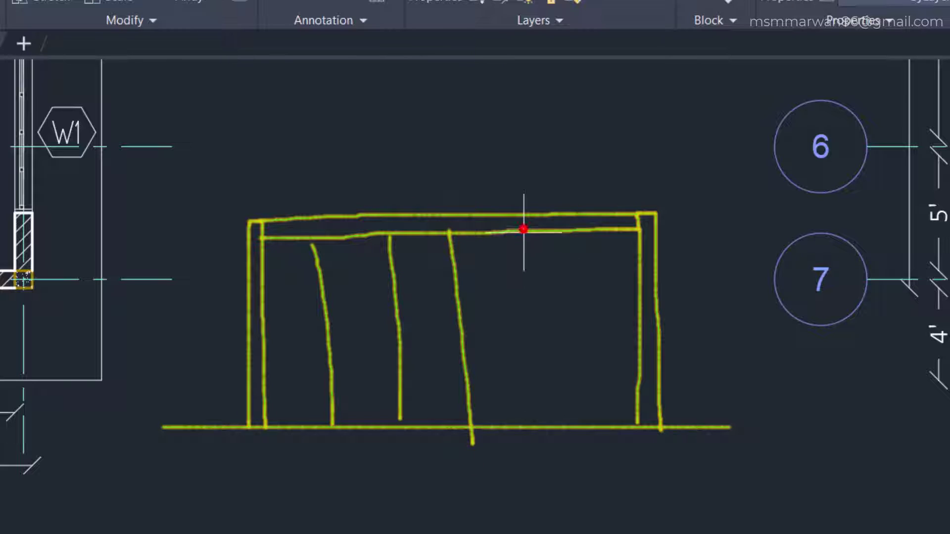
drag(524, 229, 541, 430)
drag(576, 224, 592, 421)
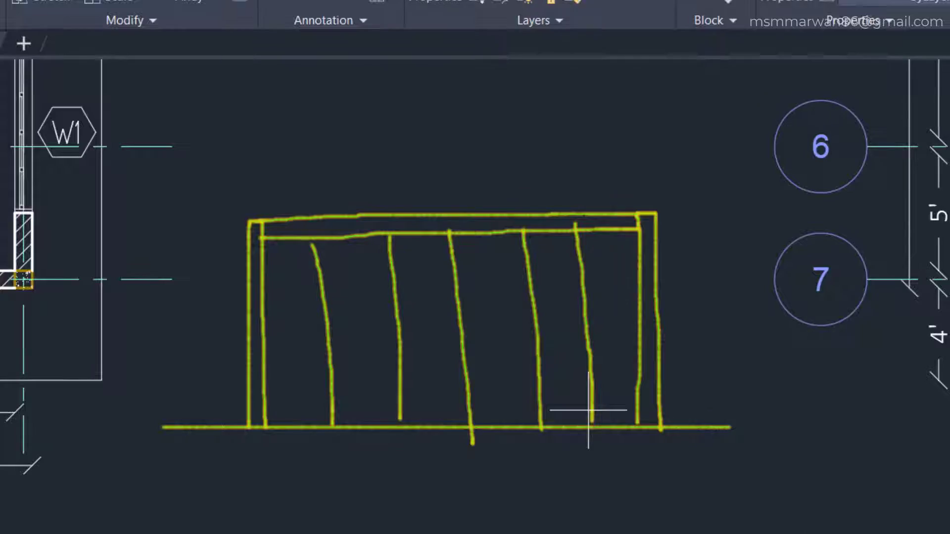
key(Escape)
scroll(467, 254, down, 5)
scroll(500, 258, up, 5)
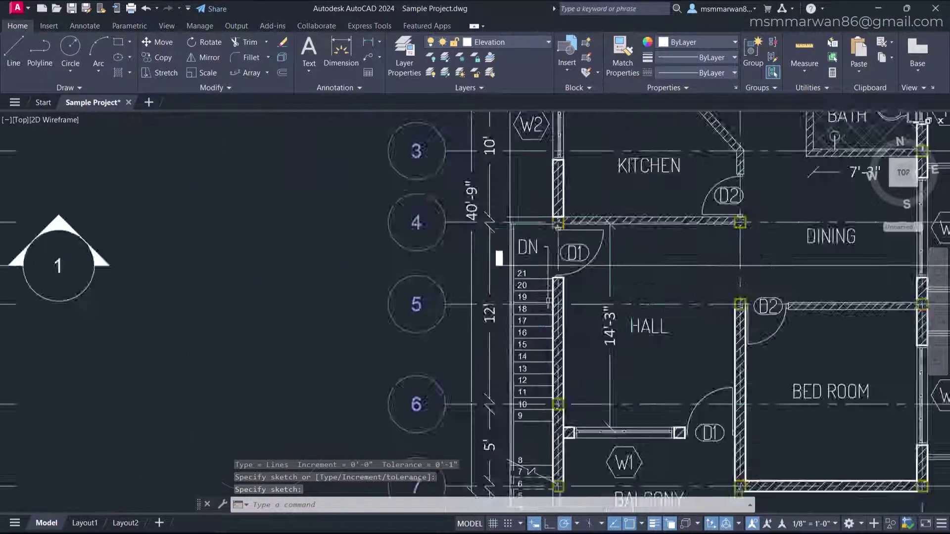
scroll(516, 231, up, 4)
scroll(511, 268, up, 4)
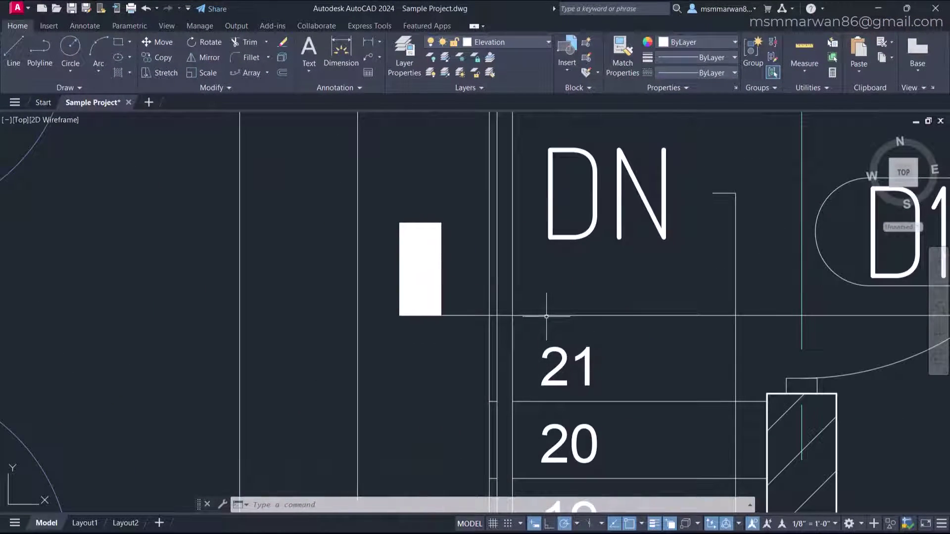
Place two vertical construction lines through the opening beside the slab
text(xl)
key(Return)
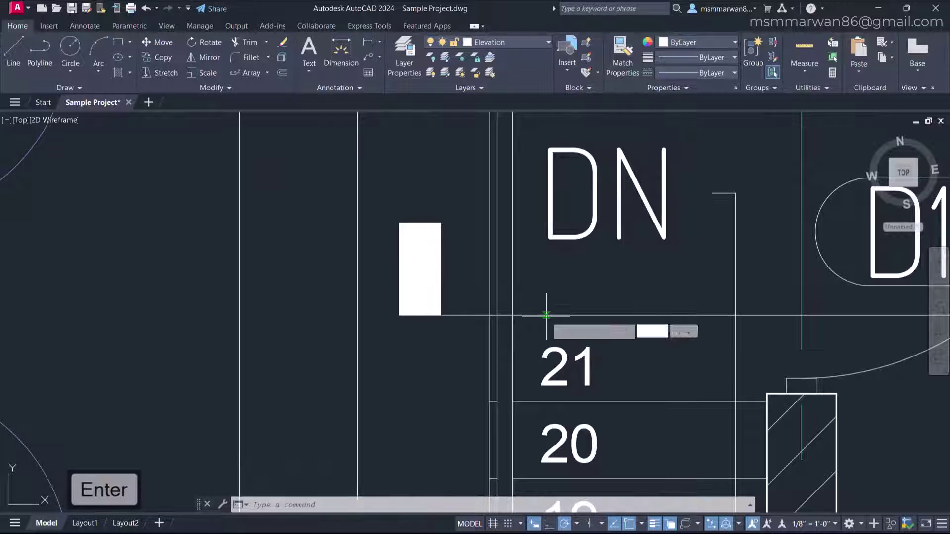
text(v)
key(Return)
scroll(528, 328, up, 5)
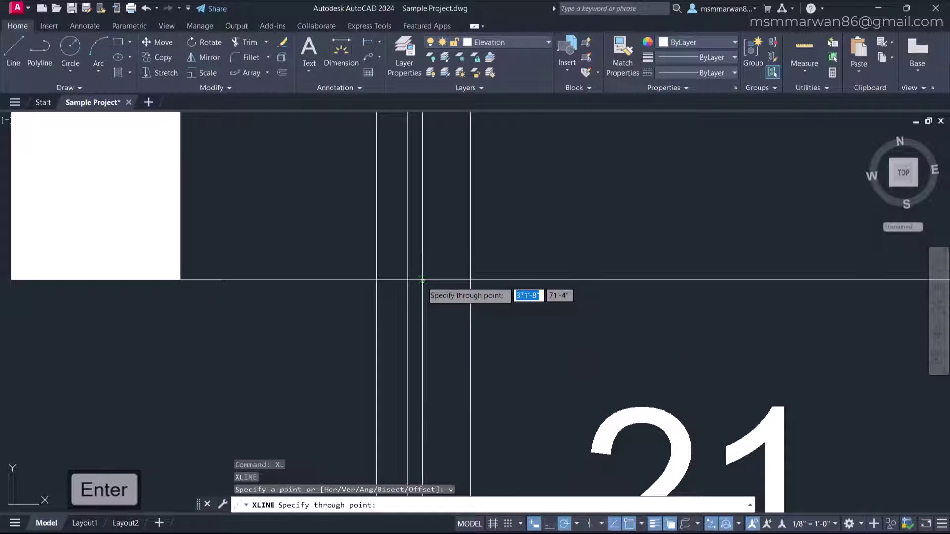
click(406, 280)
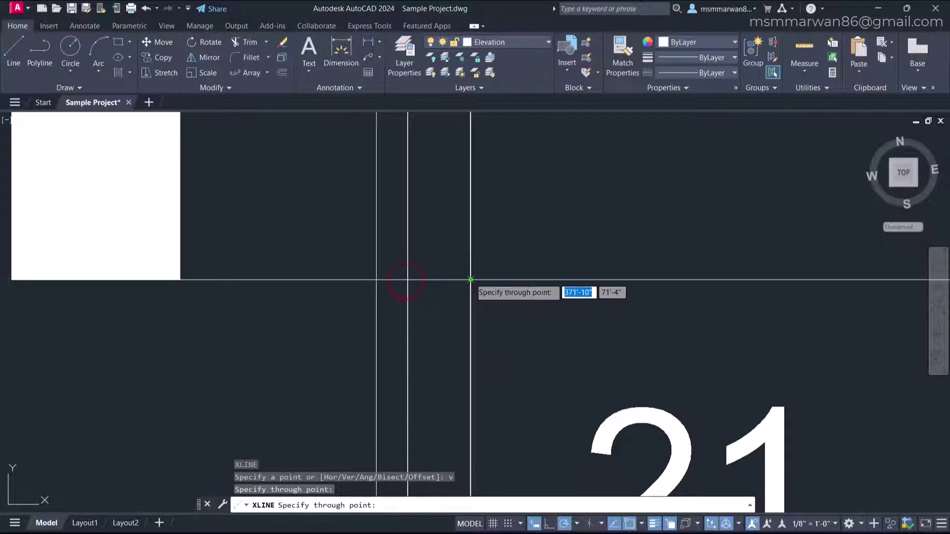
click(470, 277)
scroll(465, 257, down, 5)
key(Escape)
middle_drag(463, 238, 468, 291)
scroll(495, 341, up, 5)
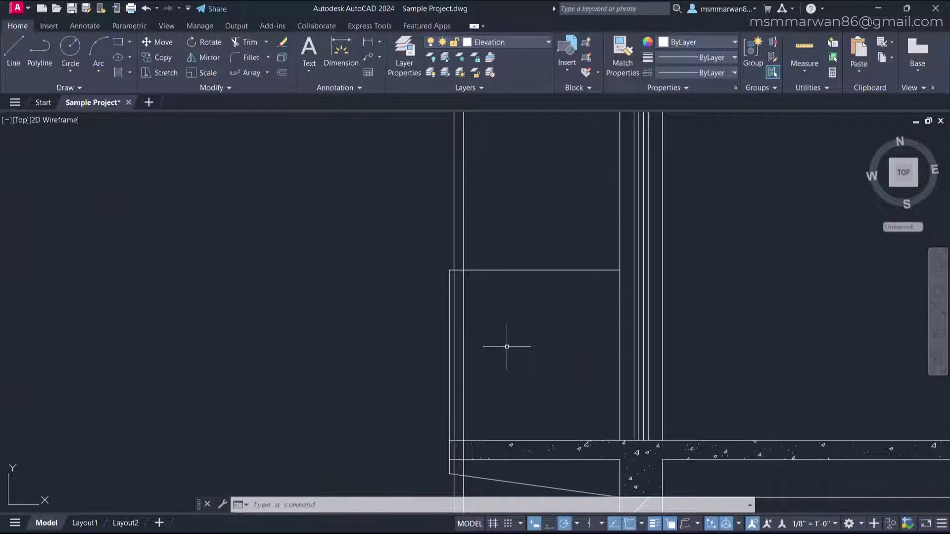
Trim the construction lines against the slab's top line, fencing across the segments to remove
text(tr)
key(Return)
text(t)
key(Return)
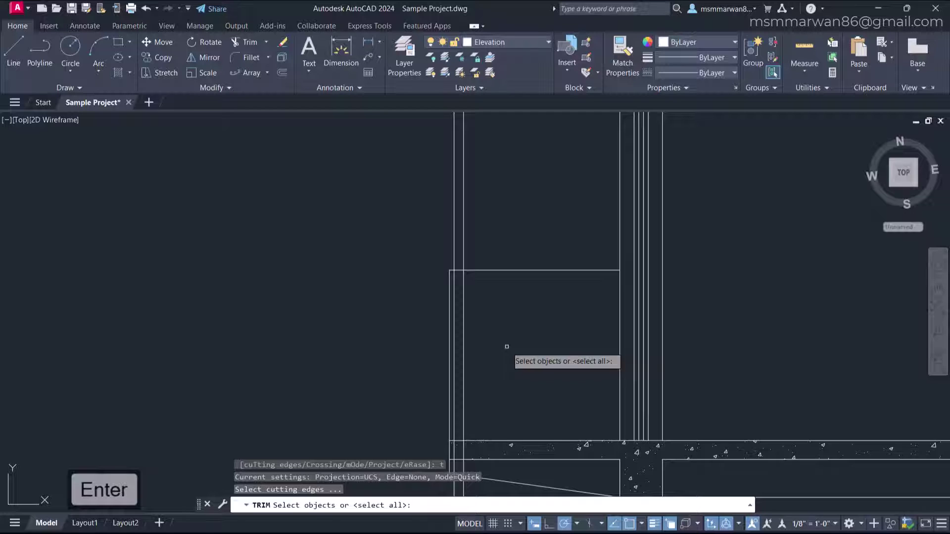
click(502, 443)
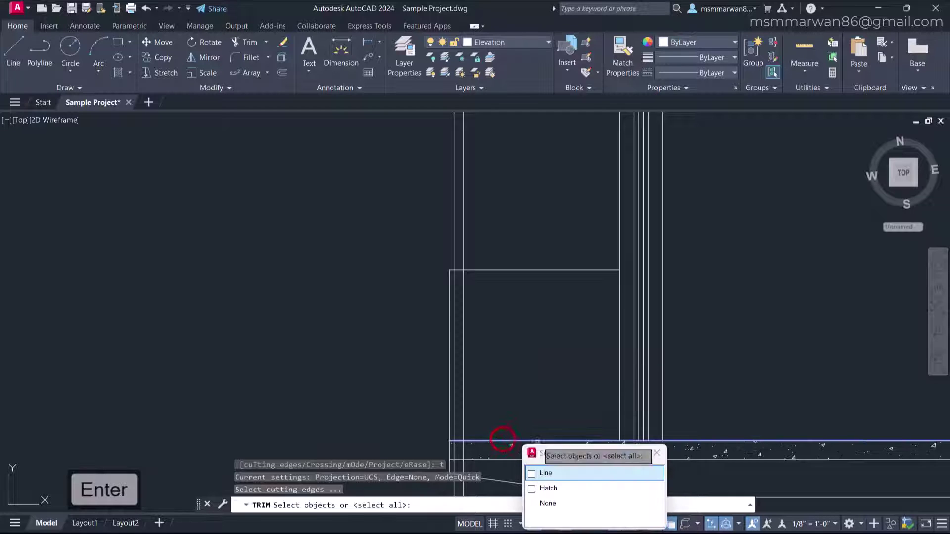
click(548, 471)
click(550, 300)
right_click(515, 240)
scroll(495, 203, down, 2)
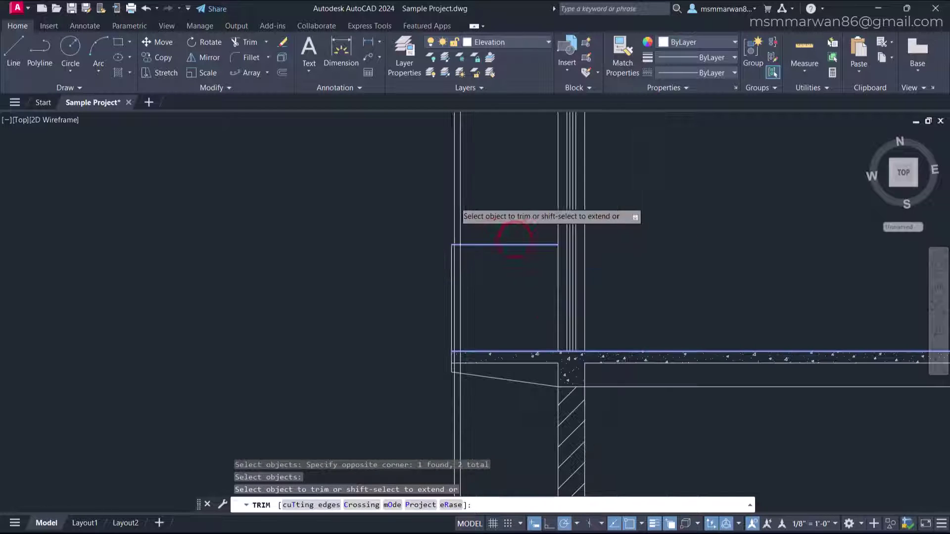
mouse_move(495, 202)
mouse_down()
mouse_move(418, 410)
mouse_move(501, 428)
mouse_up()
key(Escape)
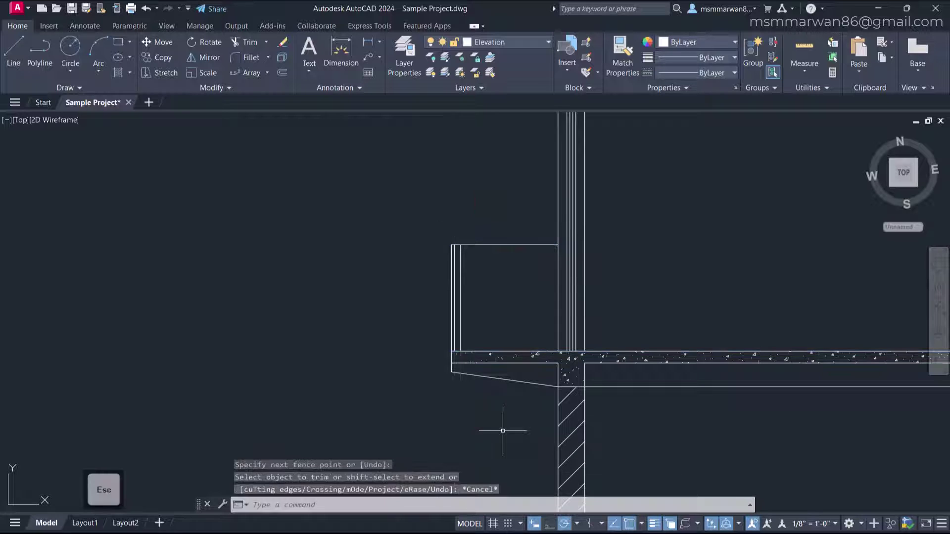
scroll(457, 232, up, 3)
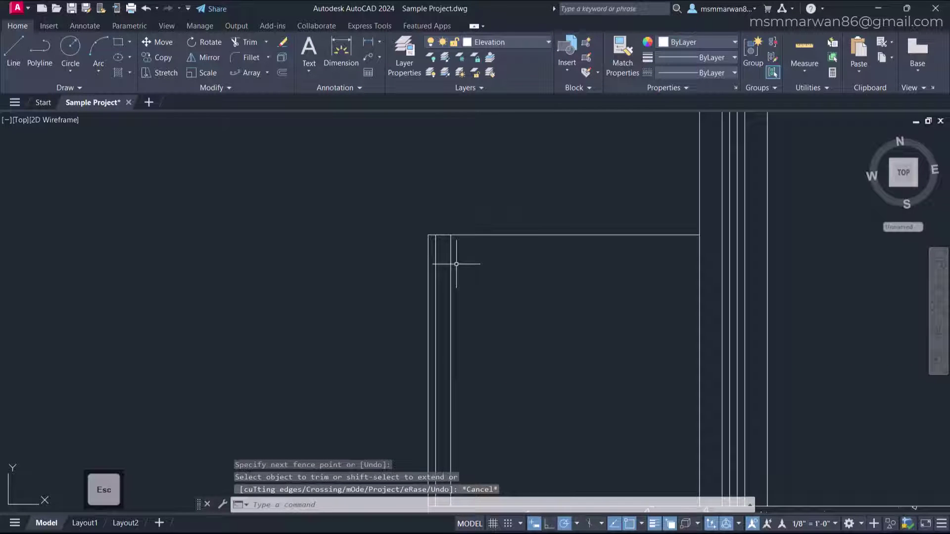
Draw a 2" by 2" square rectangle
text(fec)
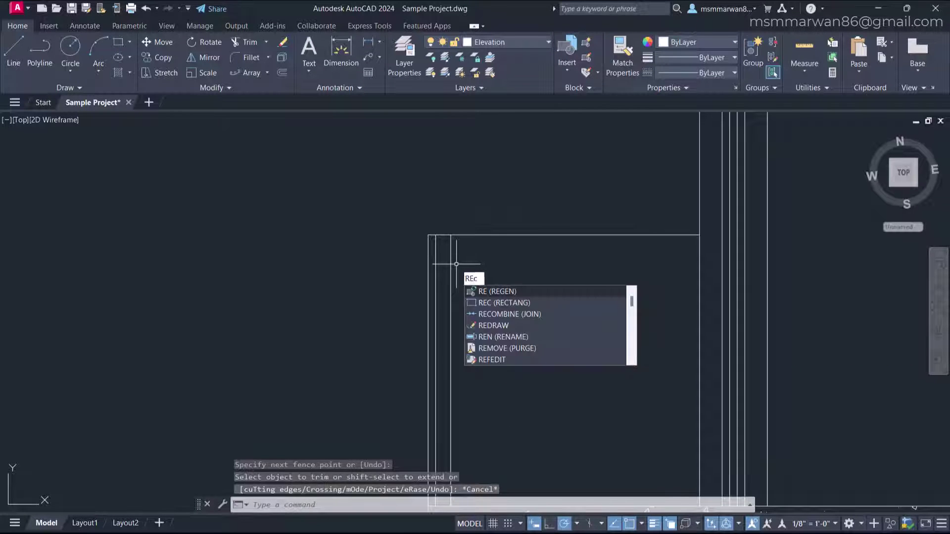
key(Return)
click(487, 214)
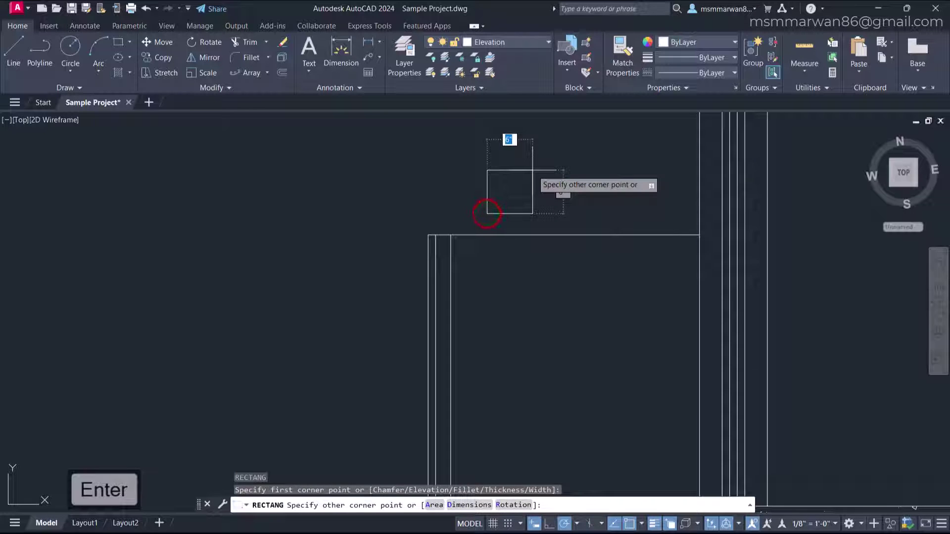
text(2)
key(Tab)
text(2)
key(Return)
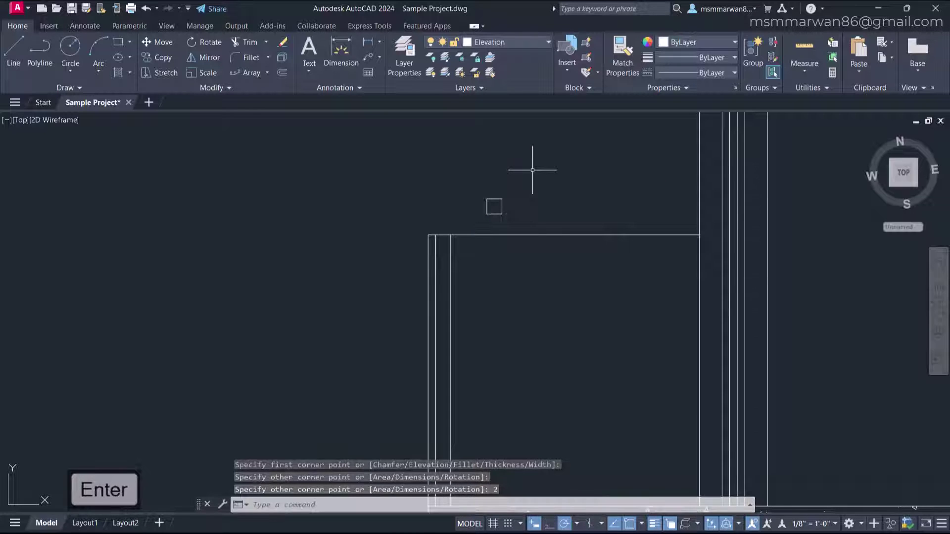
Move the 2" square onto the top corner of the opening outline
text(m)
key(Return)
scroll(512, 196, up, 4)
click(518, 225)
click(449, 192)
key(Return)
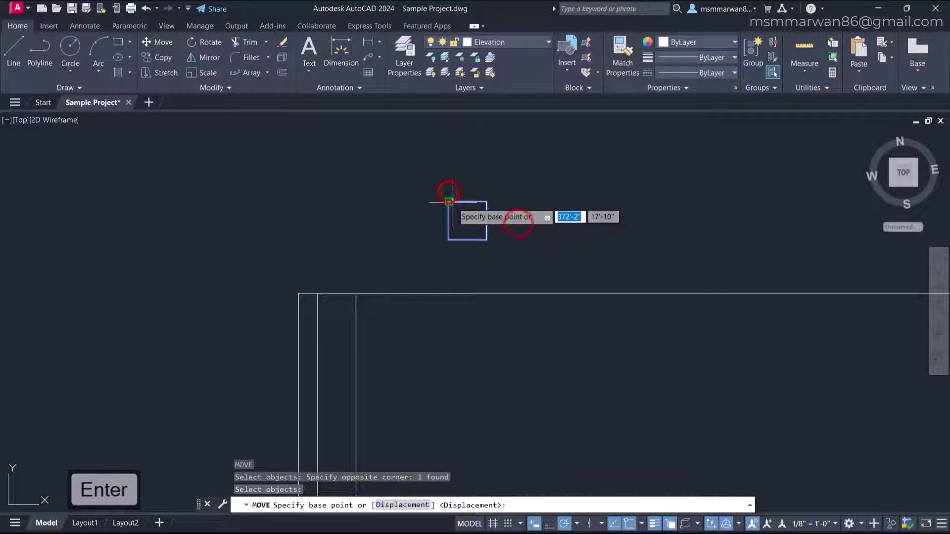
click(450, 202)
click(318, 293)
key(Escape)
Draw a 1"-wide upright rectangle from the wall base up to the outline top
scroll(460, 296, down, 4)
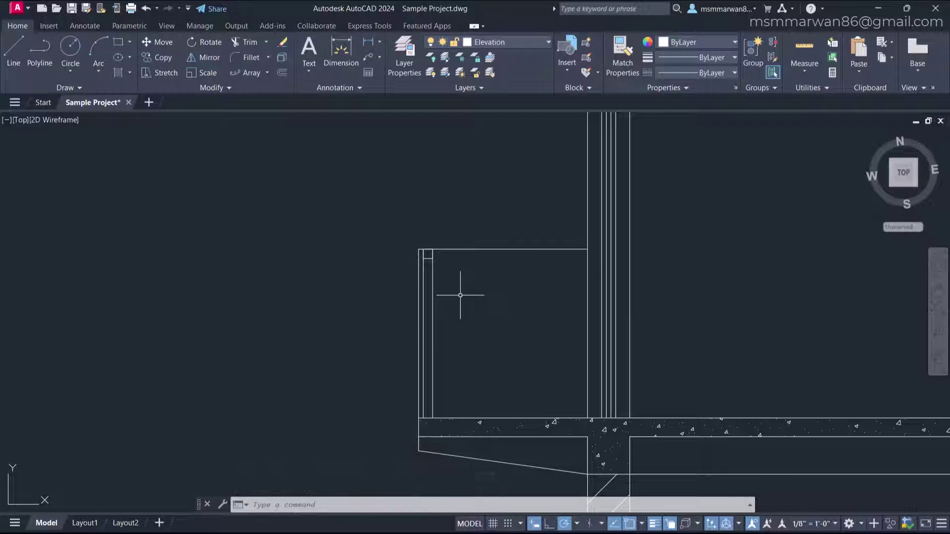
scroll(382, 352, up, 2)
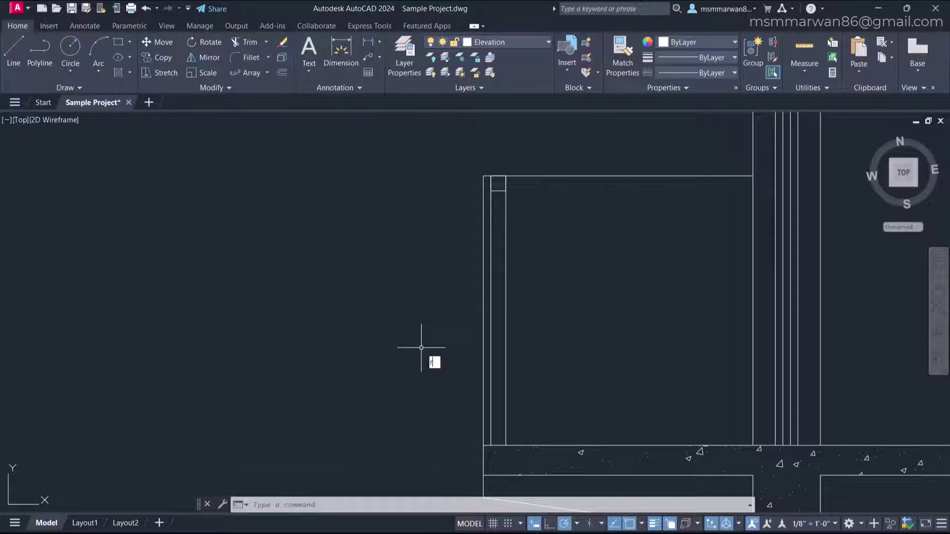
key(Return)
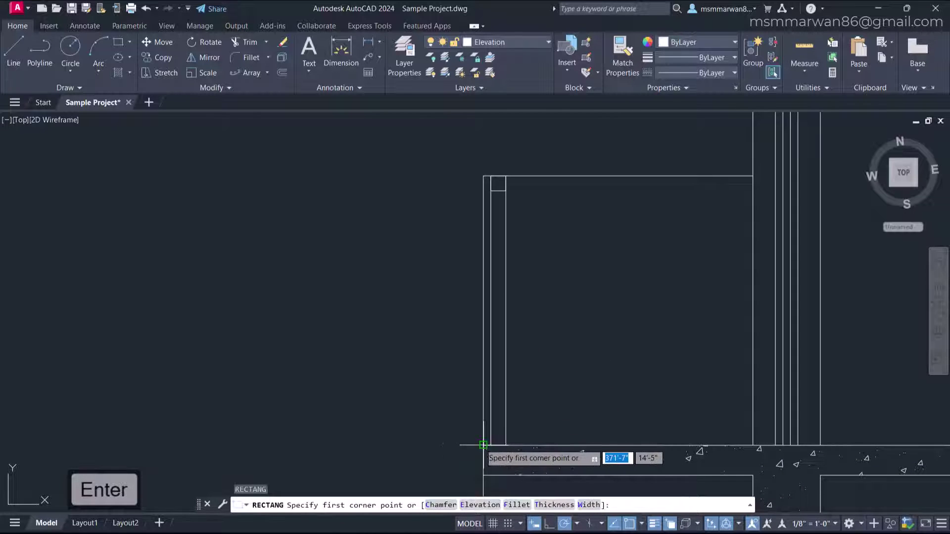
click(402, 445)
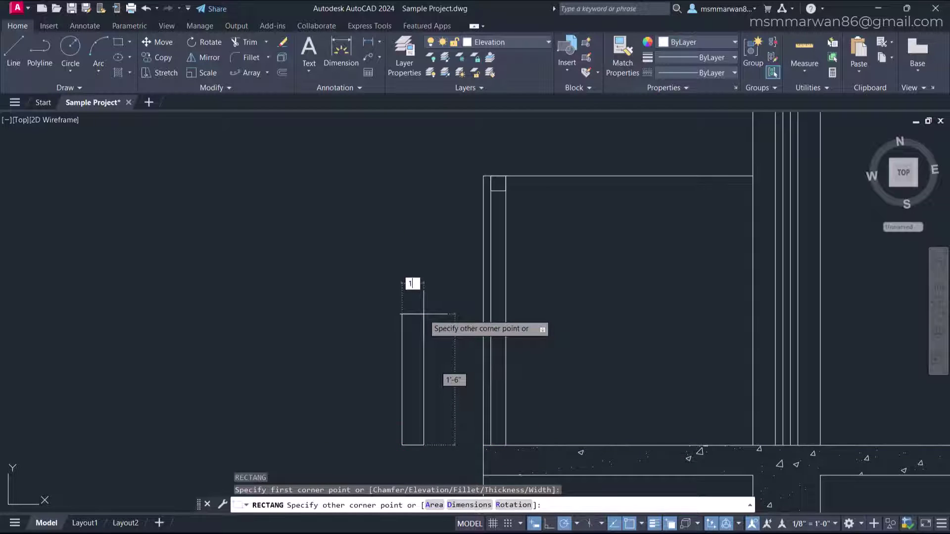
key(Tab)
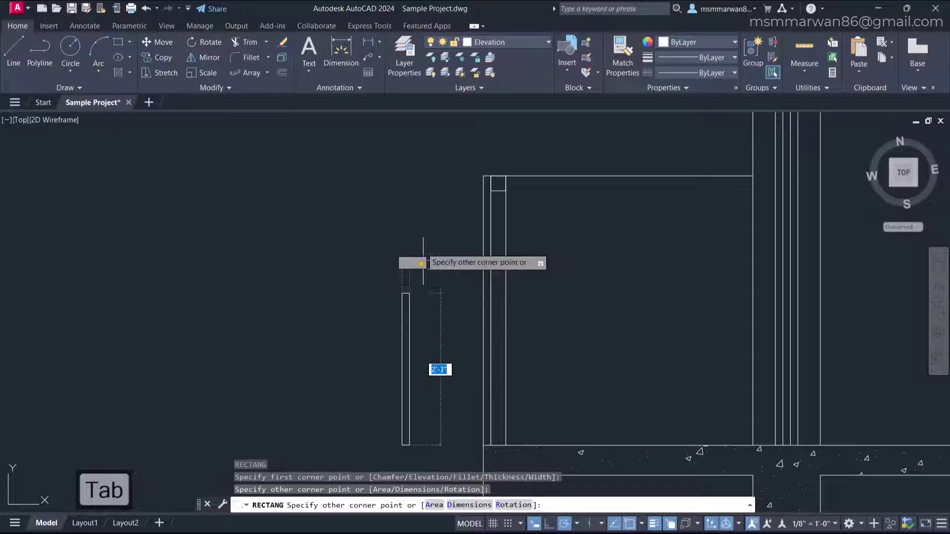
click(490, 193)
Select the upright for a move from its top-left corner, then cancel the move
text(M)
key(Return)
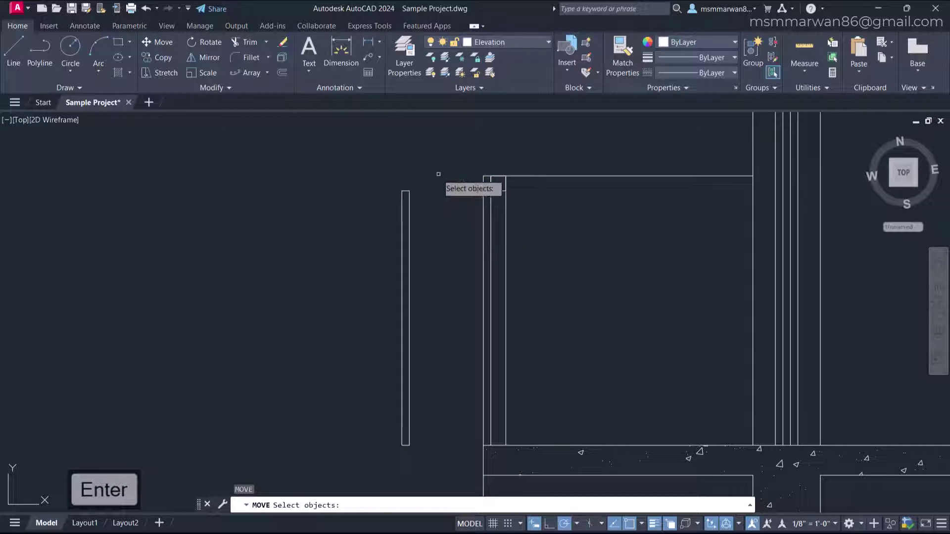
scroll(439, 174, up, 2)
click(426, 231)
click(355, 202)
key(Return)
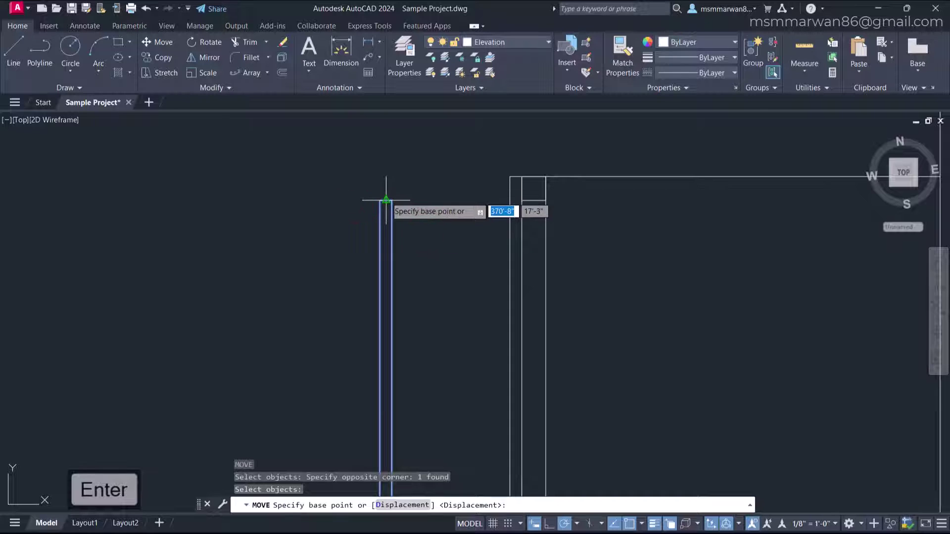
click(386, 201)
key(Escape)
Zoom around the post and cancel another MOVE before selecting anything
scroll(413, 218, down, 2)
scroll(415, 212, up, 3)
scroll(418, 220, up, 3)
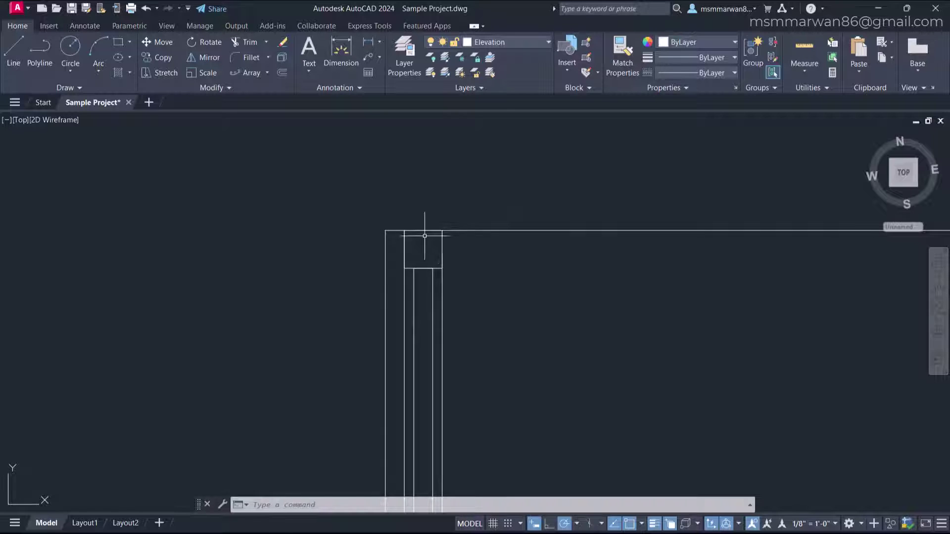
scroll(425, 237, down, 2)
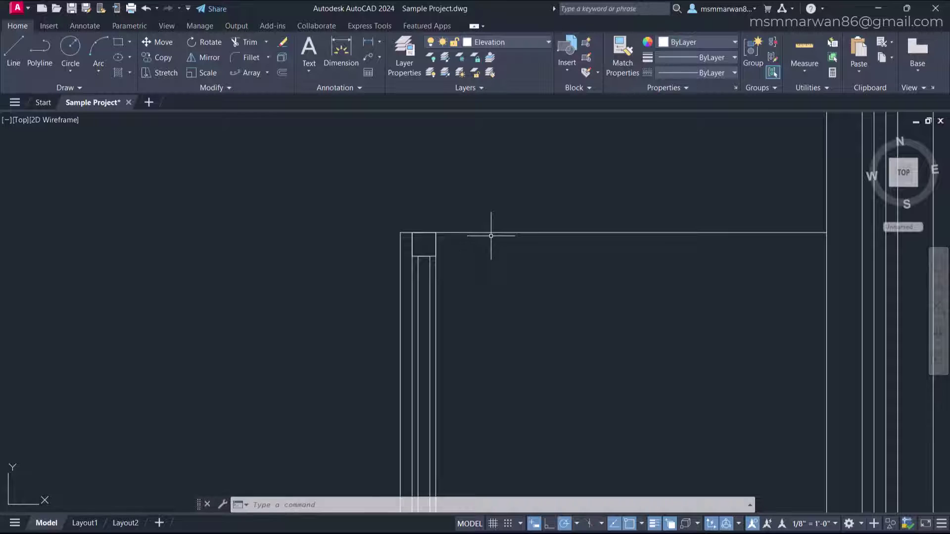
scroll(425, 237, up, 2)
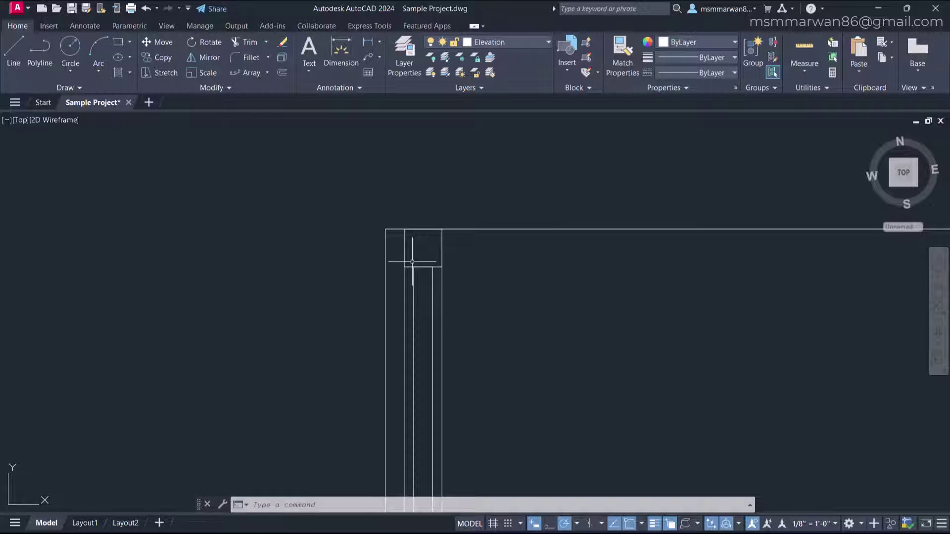
scroll(328, 254, down, 2)
text(m)
key(Return)
key(Escape)
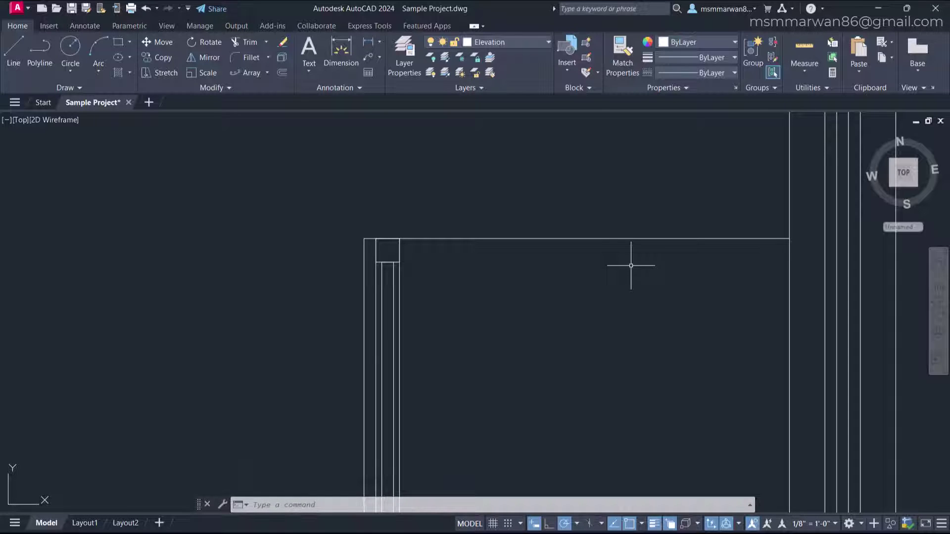
Stretch the outline's top line up 3 inches, excluding the post pieces
key(Return)
click(798, 243)
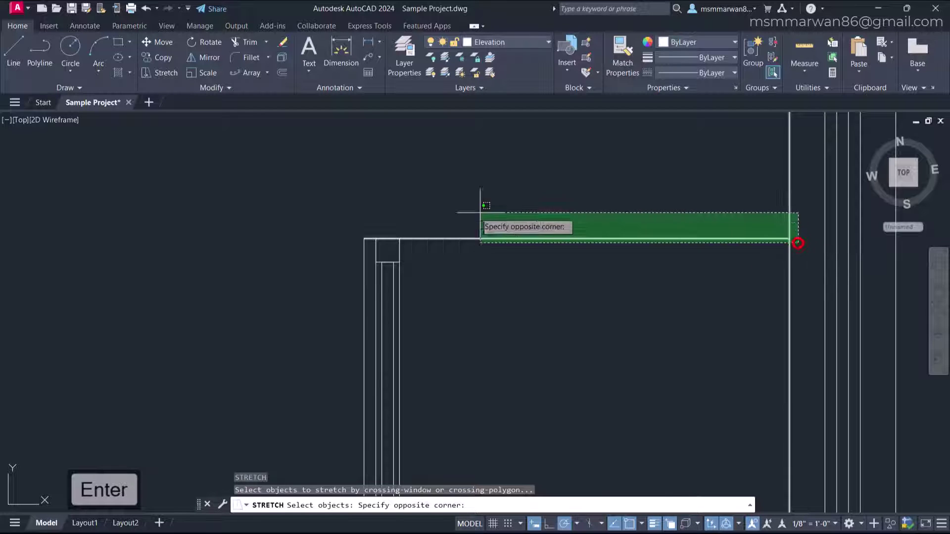
click(346, 210)
click(423, 274)
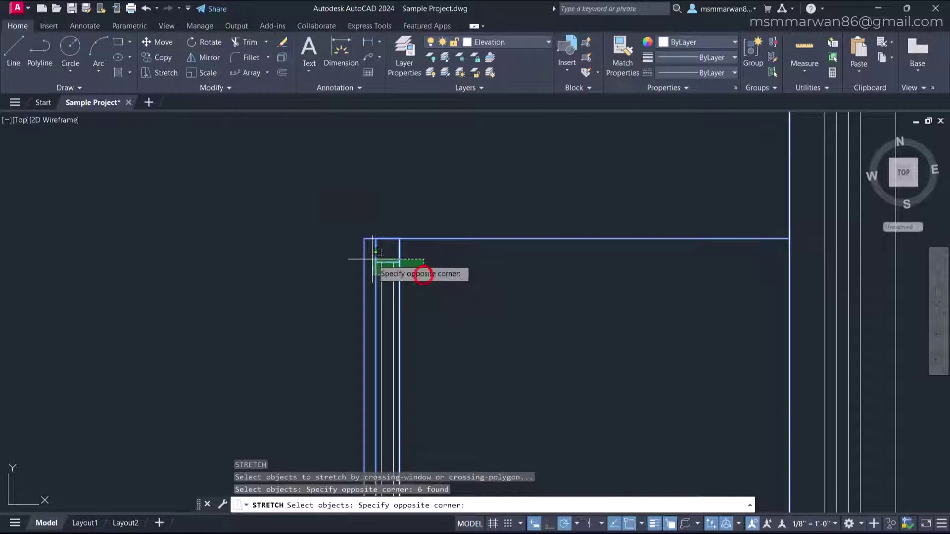
shift+click(373, 256)
key(Return)
click(315, 310)
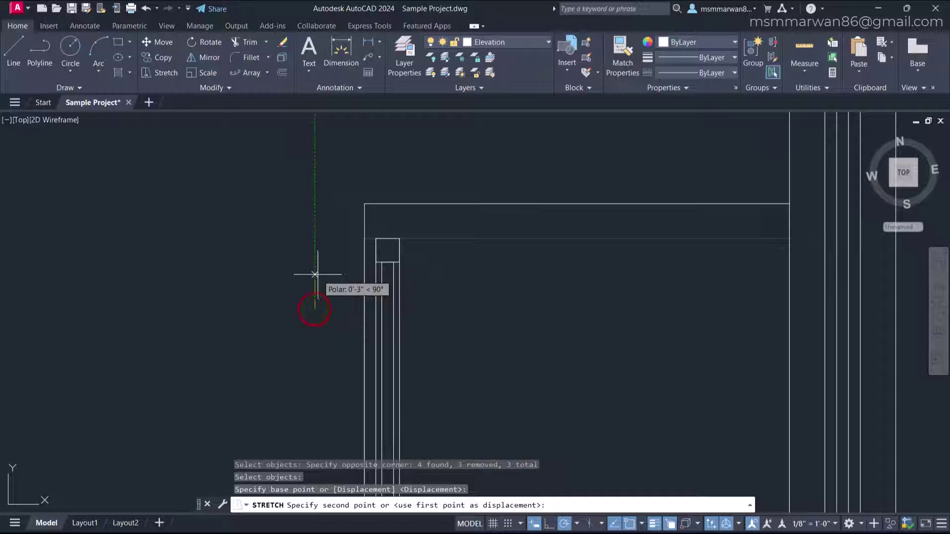
text(3)
key(Return)
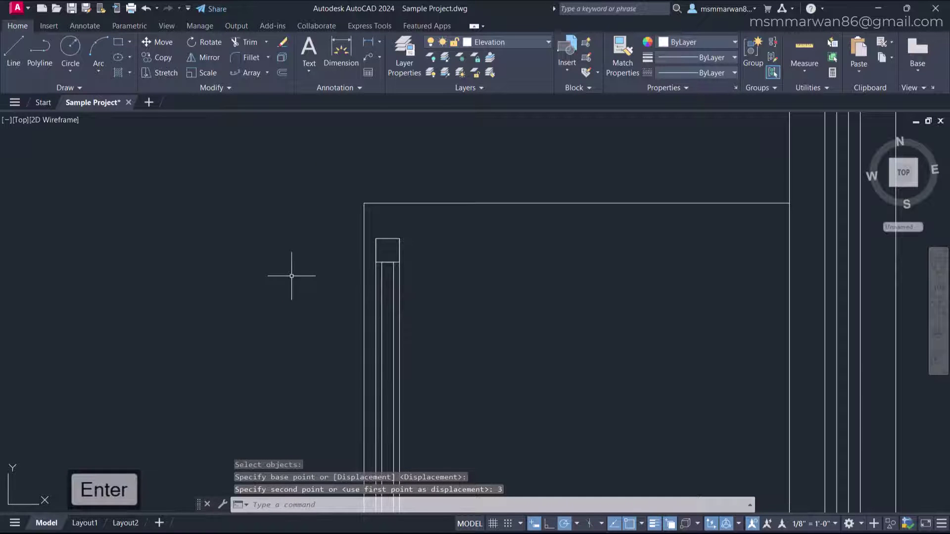
Pan up to the first-floor plan around the DINING area and window W1
scroll(292, 276, down, 5)
middle_drag(487, 149, 483, 523)
scroll(486, 391, up, 2)
scroll(420, 217, up, 4)
middle_drag(785, 272, 308, 286)
scroll(553, 297, up, 2)
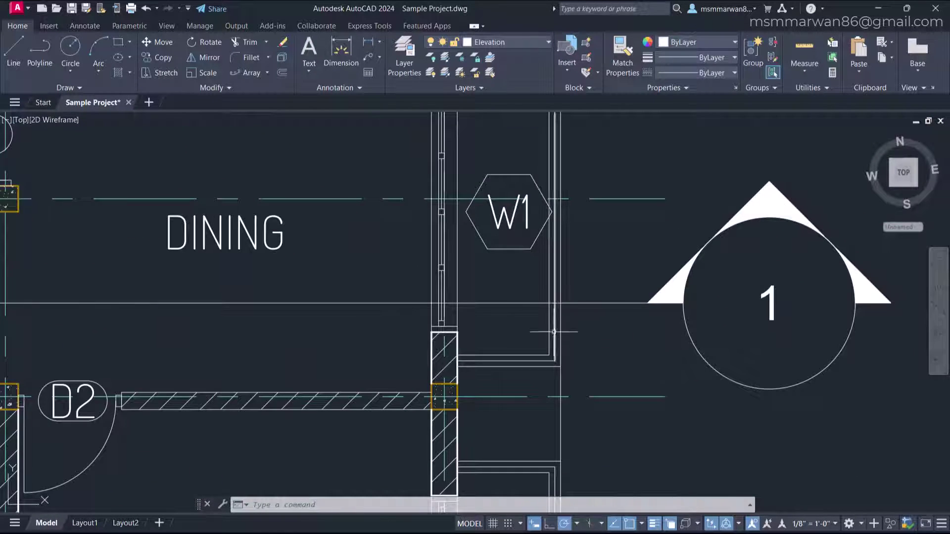
Frame the wall beside window W1 on the first-floor plan
scroll(550, 295, up, 3)
scroll(552, 353, down, 3)
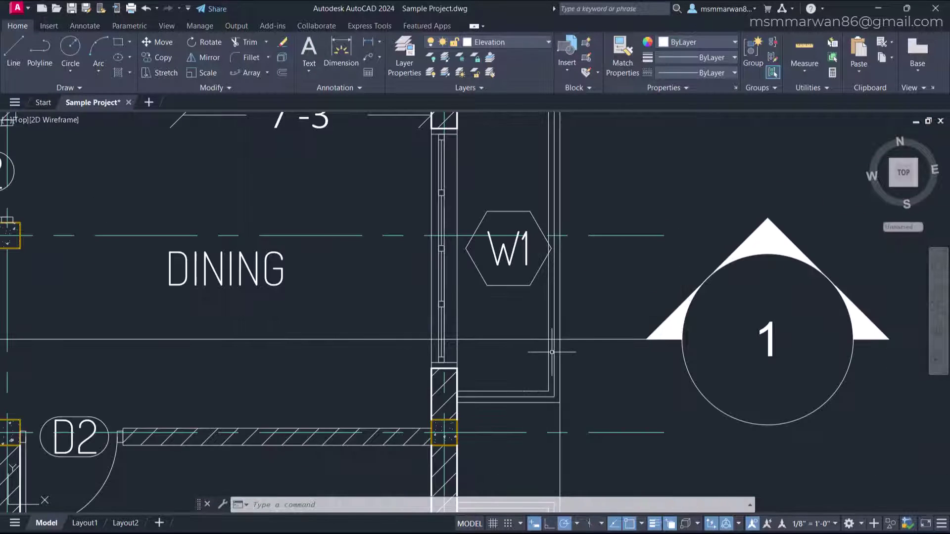
scroll(550, 354, up, 1)
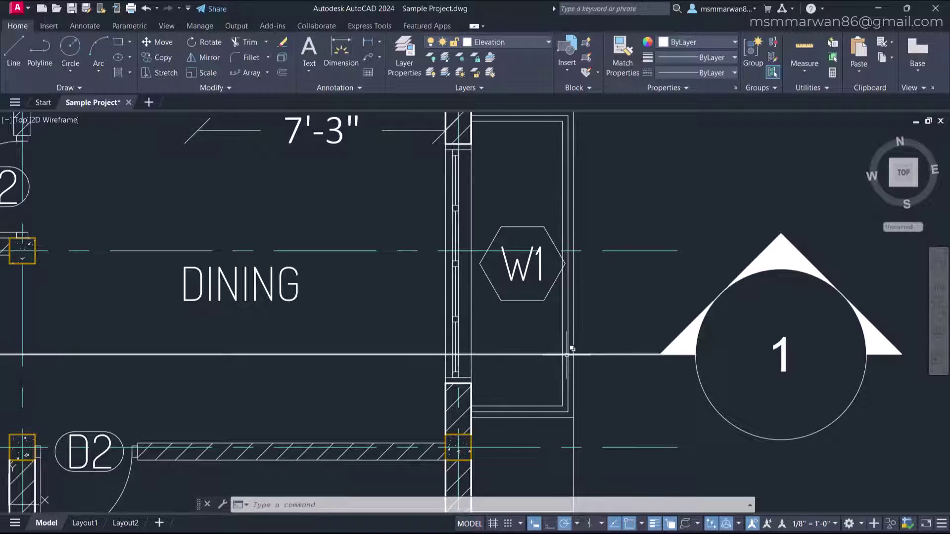
middle_drag(528, 168, 533, 195)
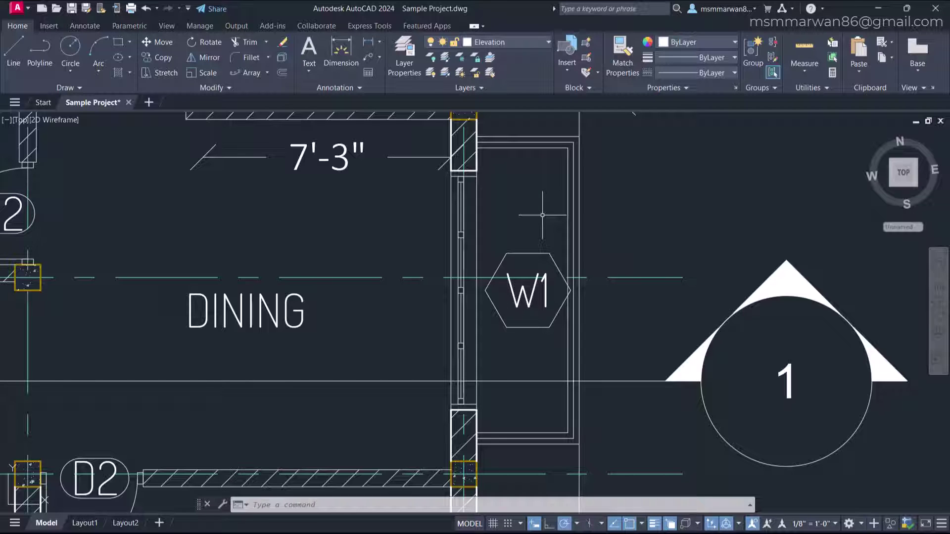
Place a vertical construction line through the wall-edge intersection beside W1
key(Return)
text(v)
key(Return)
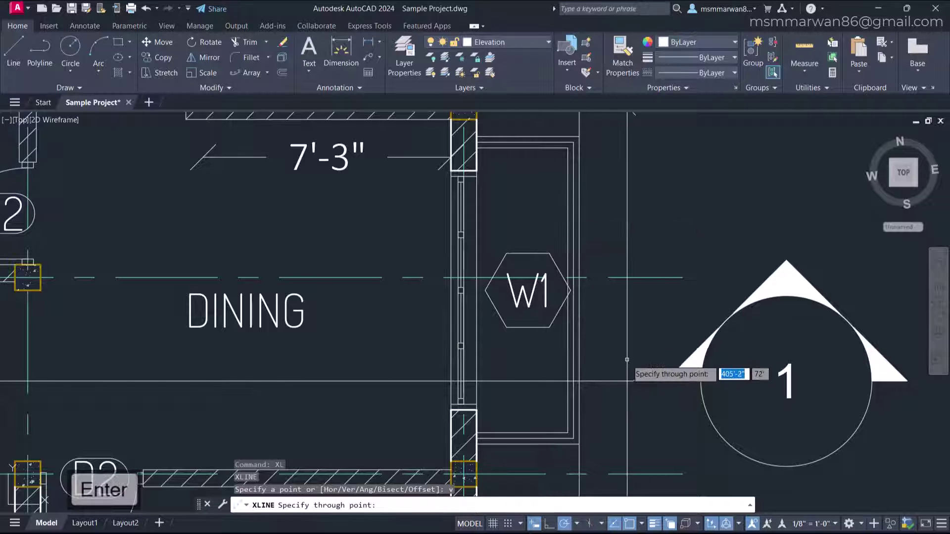
scroll(590, 389, up, 4)
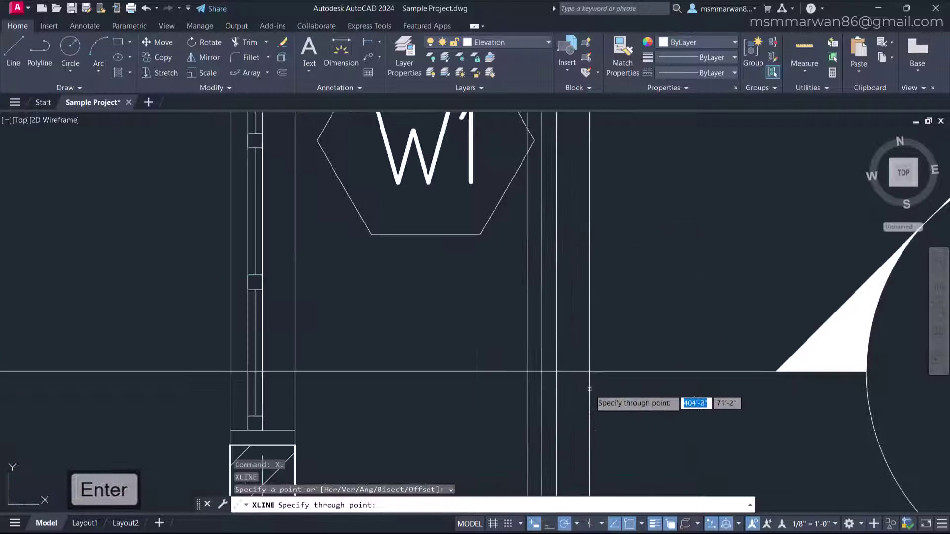
click(542, 371)
key(Escape)
scroll(556, 303, down, 10)
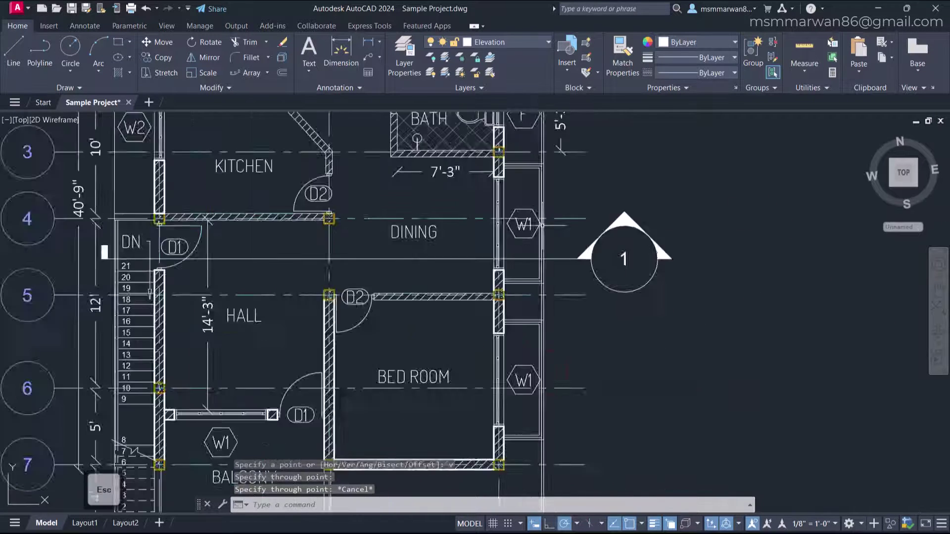
scroll(544, 429, up, 8)
scroll(322, 302, down, 5)
scroll(360, 340, up, 10)
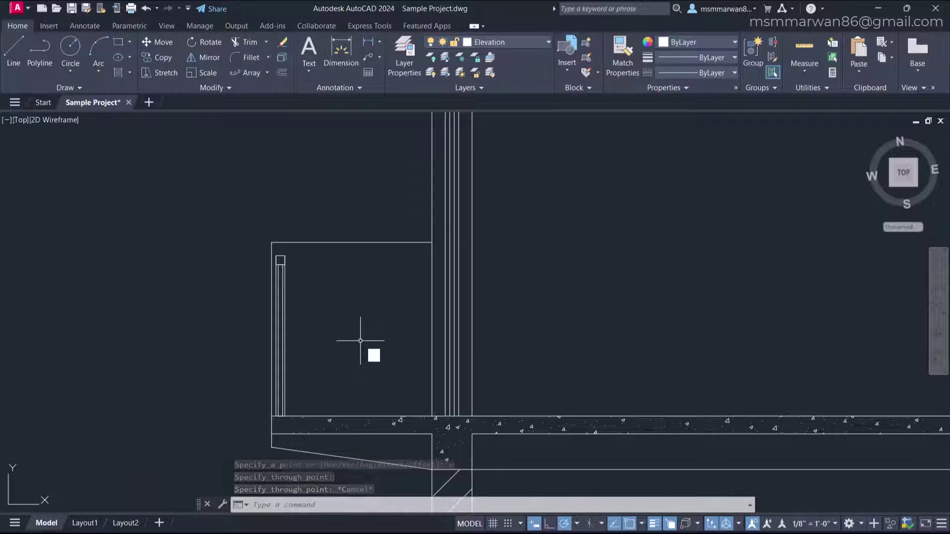
Copy the four-piece railing post from its bottom corner to the slab's outer end
key(Escape)
text(co)
key(Return)
click(208, 250)
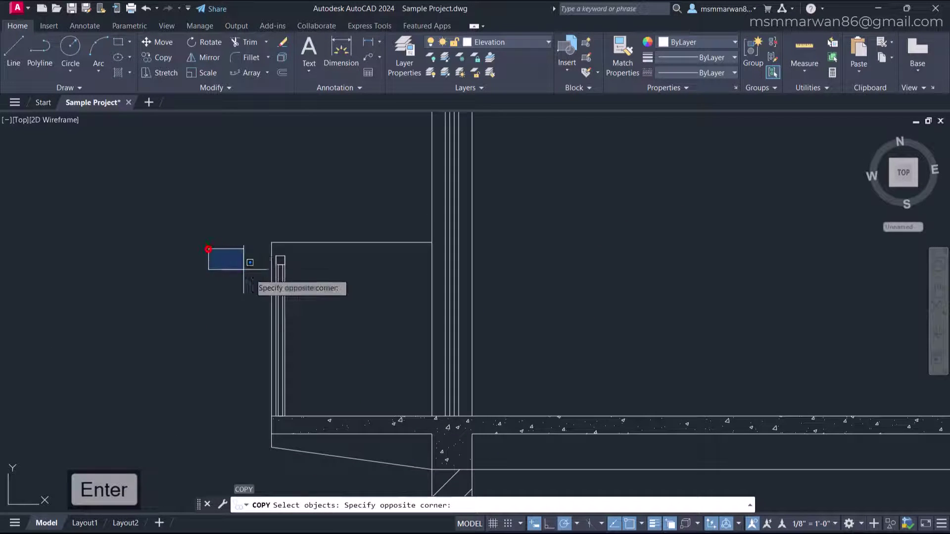
click(327, 419)
key(Return)
scroll(279, 418, up, 8)
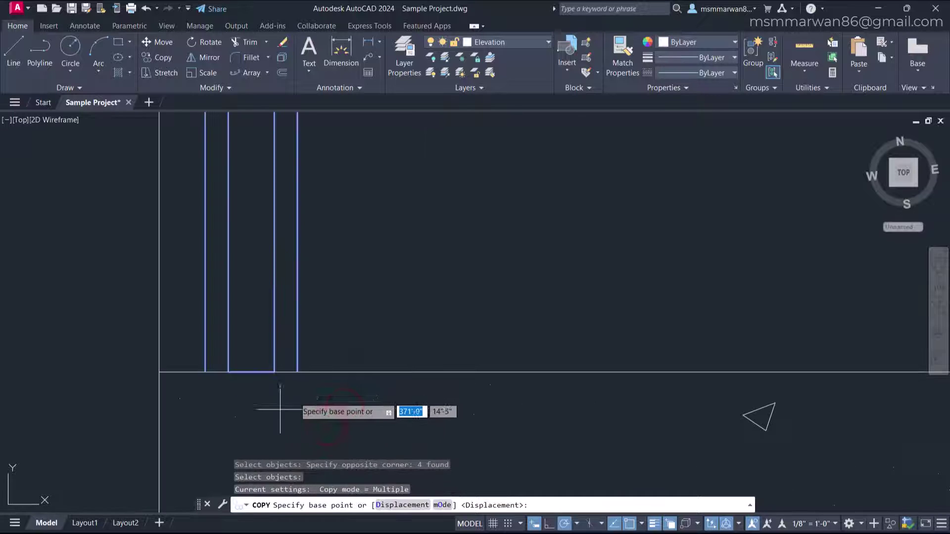
click(297, 372)
scroll(298, 368, down, 5)
scroll(753, 358, down, 3)
middle_drag(753, 359, 489, 323)
scroll(530, 323, up, 6)
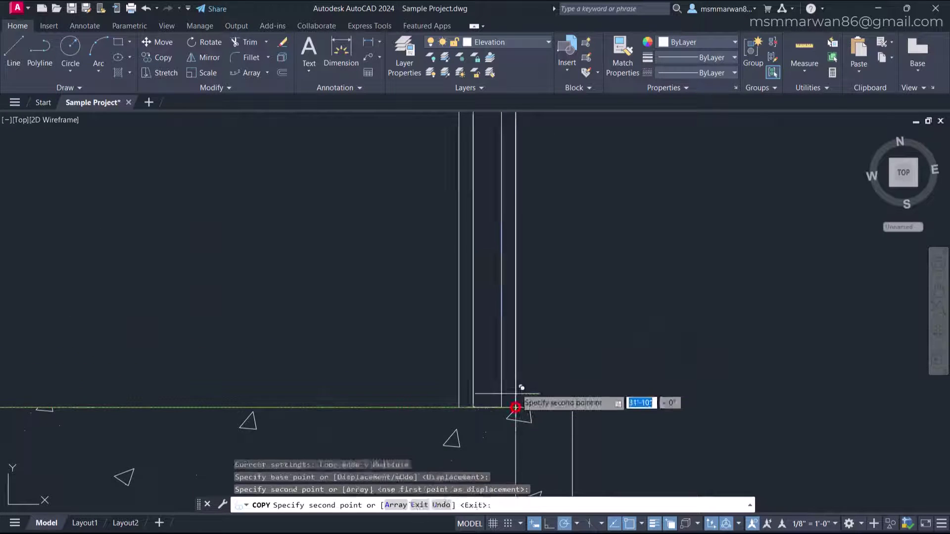
key(Escape)
Erase the leftover stray line
scroll(516, 406, down, 5)
click(516, 406)
key(Delete)
scroll(490, 326, up, 6)
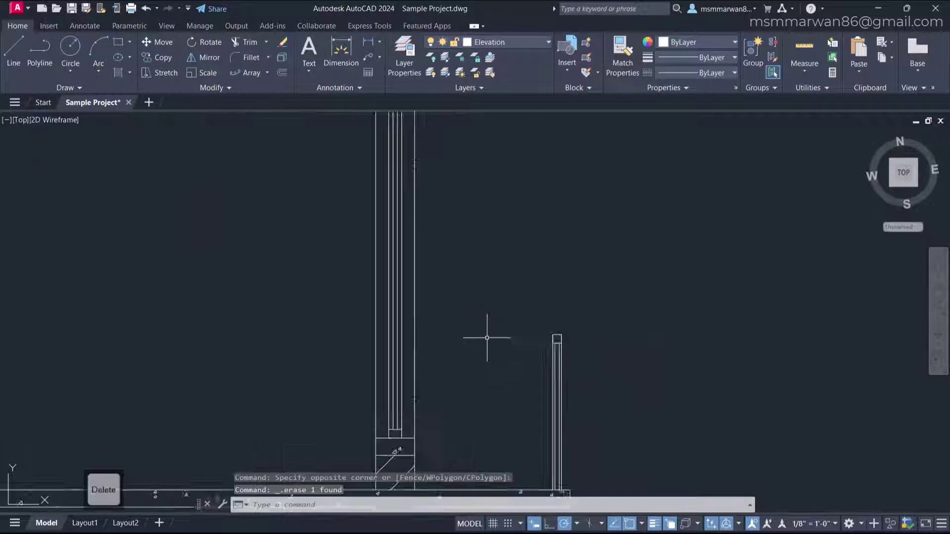
key(Return)
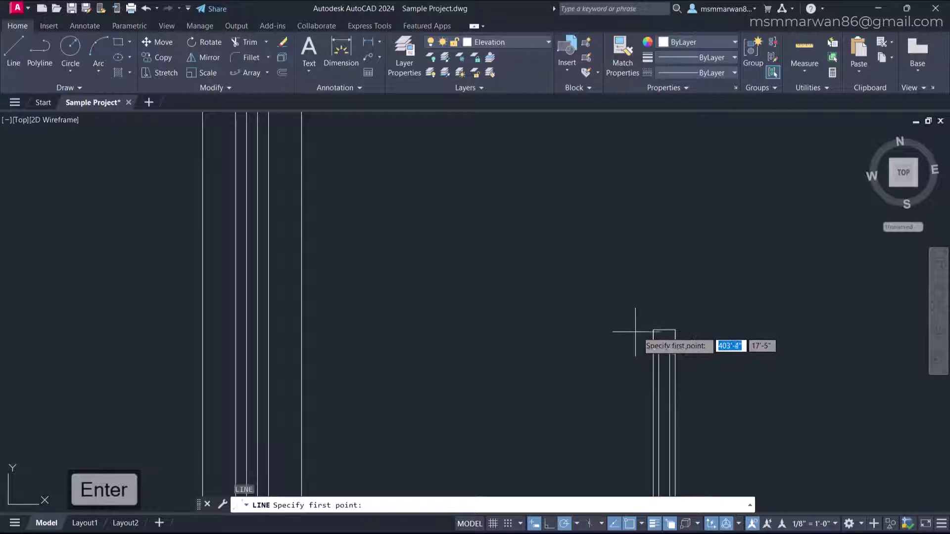
Draw the top rail line from the end post top, ending perpendicular to the wall
click(653, 329)
shift+right_click(394, 281)
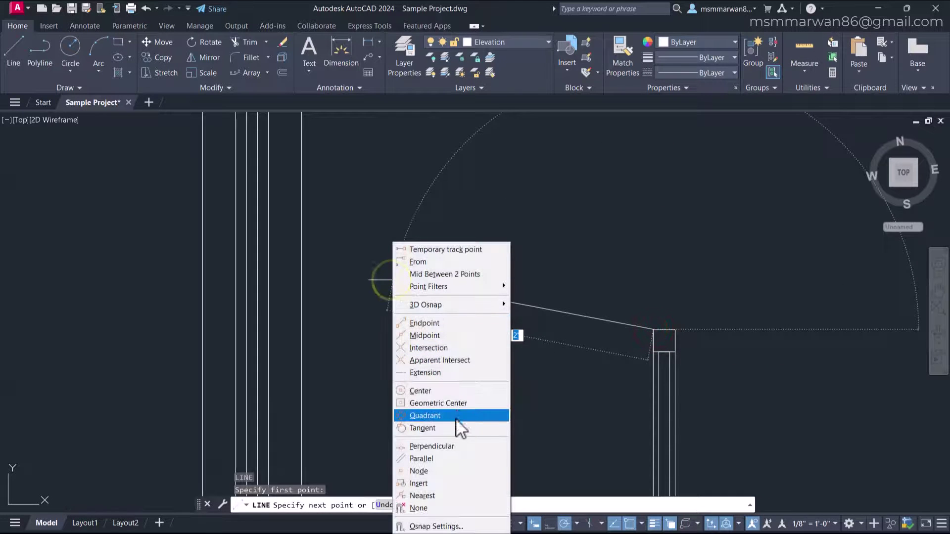
click(449, 446)
click(304, 285)
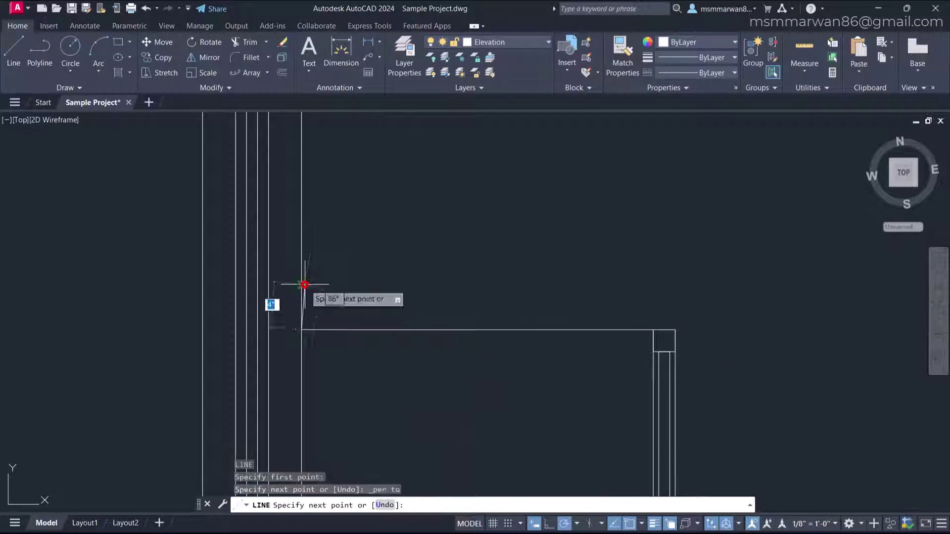
key(Escape)
Copy the rail line a short distance downward to form the parallel second rail line
text(co)
key(Return)
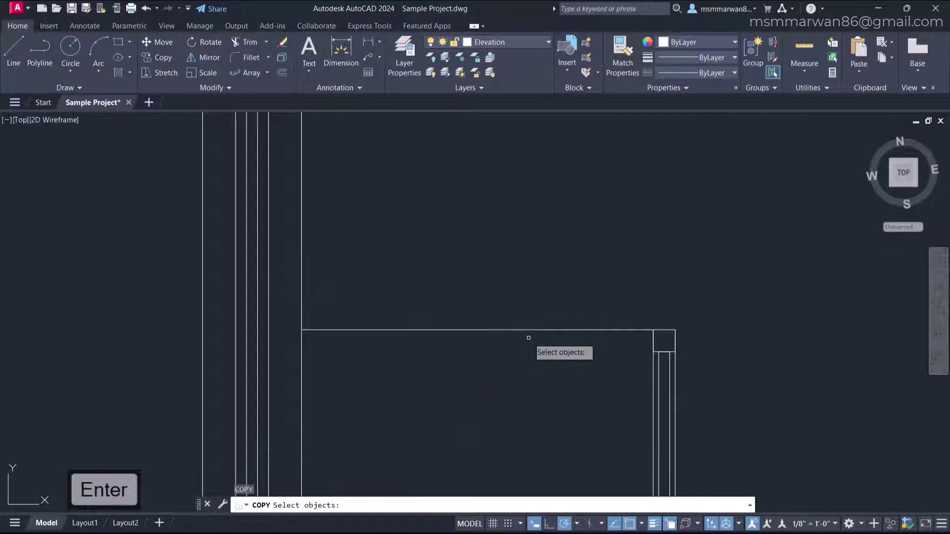
click(529, 339)
click(502, 291)
key(Return)
click(651, 329)
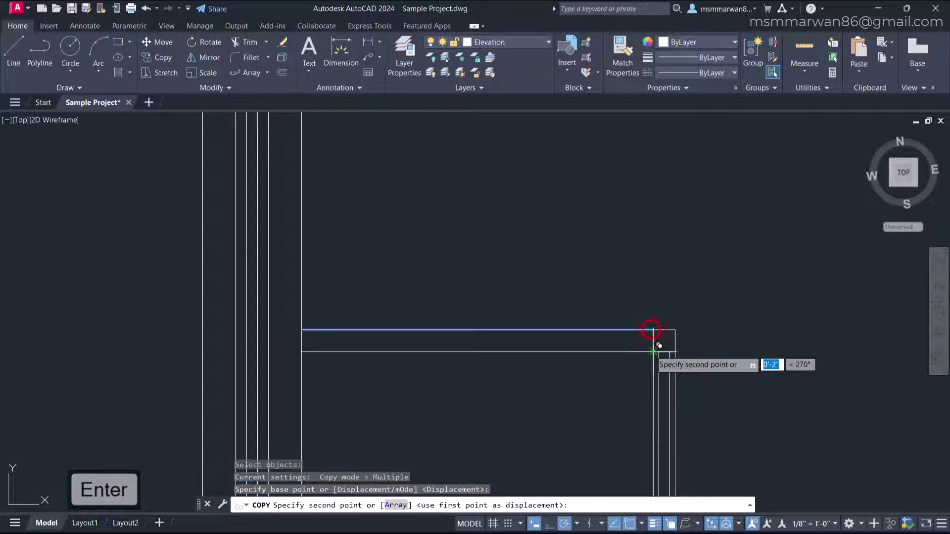
click(651, 352)
key(Escape)
Pan and zoom back to the house section beside the first-floor slab
scroll(528, 333, down, 5)
middle_drag(550, 413, 547, 271)
scroll(546, 271, down, 1)
scroll(544, 195, up, 6)
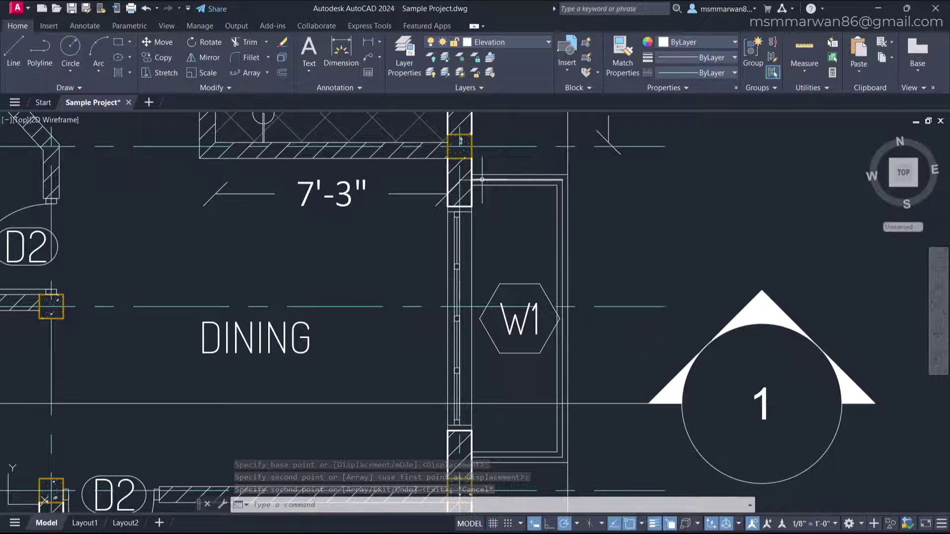
scroll(548, 183, down, 5)
middle_drag(547, 490, 547, 250)
scroll(504, 405, up, 8)
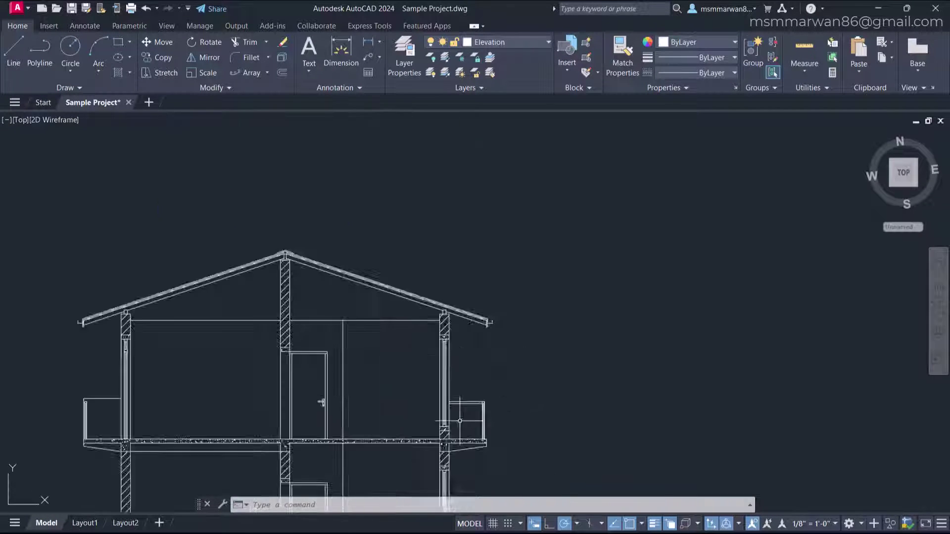
middle_drag(490, 434, 471, 322)
scroll(529, 277, up, 2)
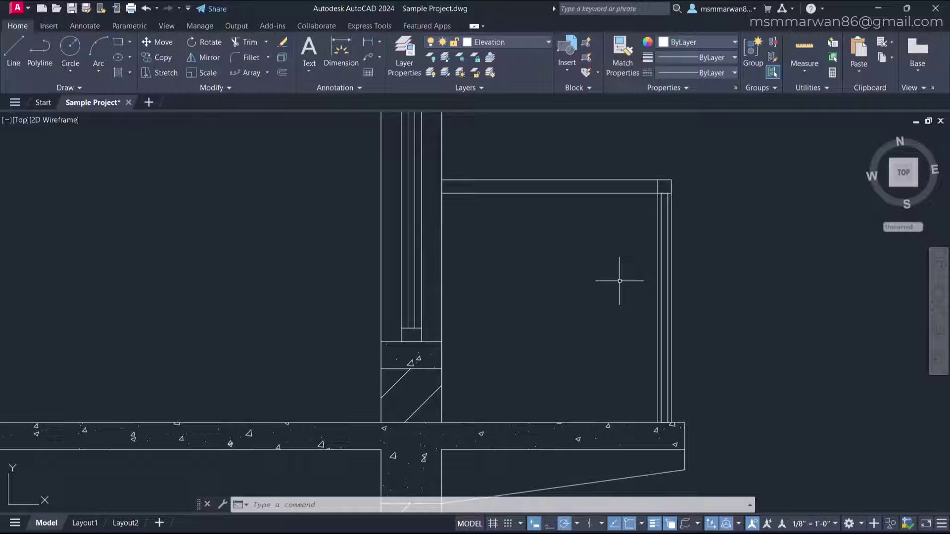
Copy a vertical line from the post corner to sit just beside the post as the first baluster
key(Return)
scroll(673, 198, up, 4)
key(Return)
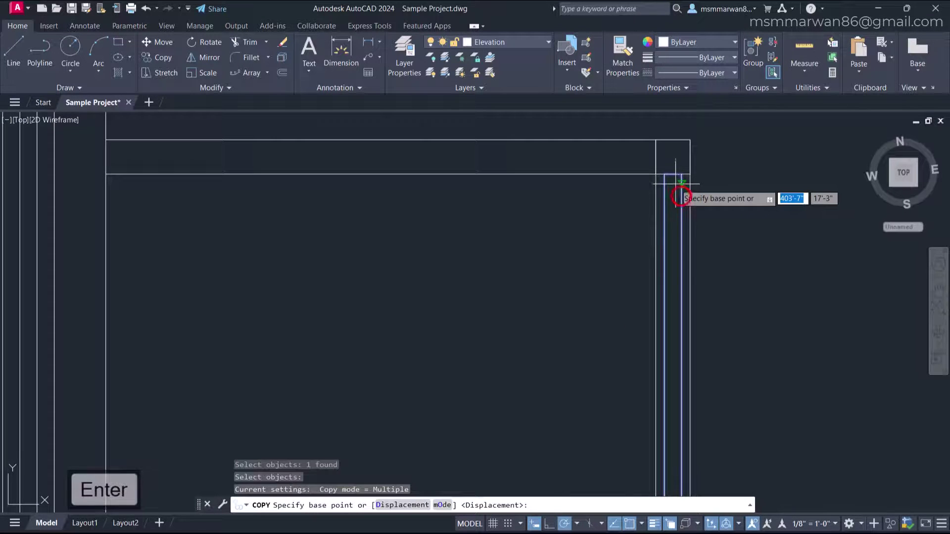
click(672, 174)
click(656, 174)
key(Escape)
scroll(585, 263, down, 4)
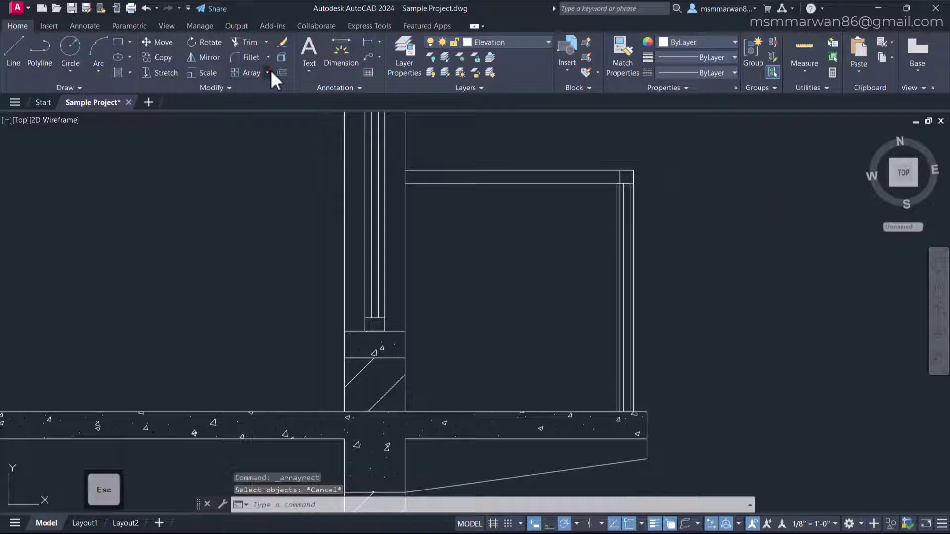
Create a path array of the baluster line using the top rail as the path
click(267, 73)
click(264, 120)
scroll(622, 185, up, 3)
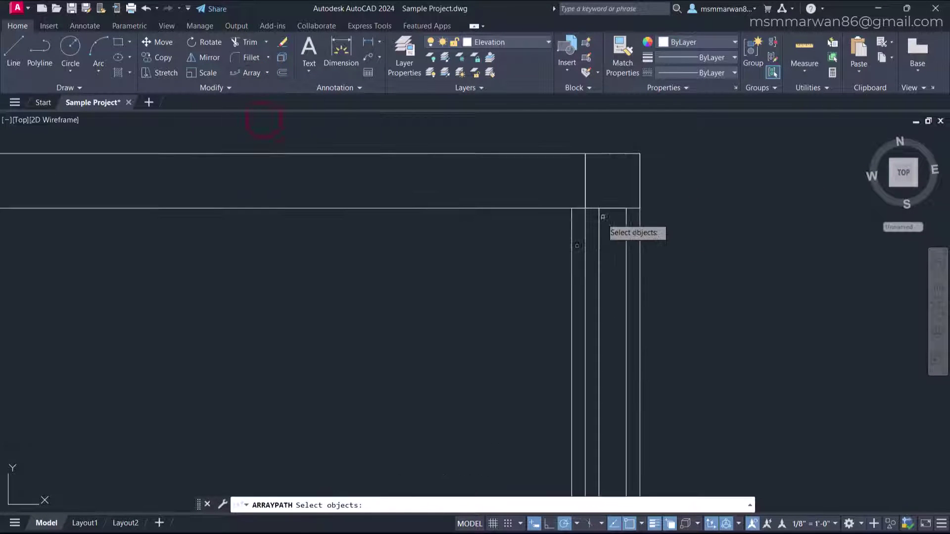
click(580, 222)
scroll(581, 221, down, 2)
key(Return)
click(523, 219)
Space the array evenly with Divide, set 6 items, and close the array
click(550, 73)
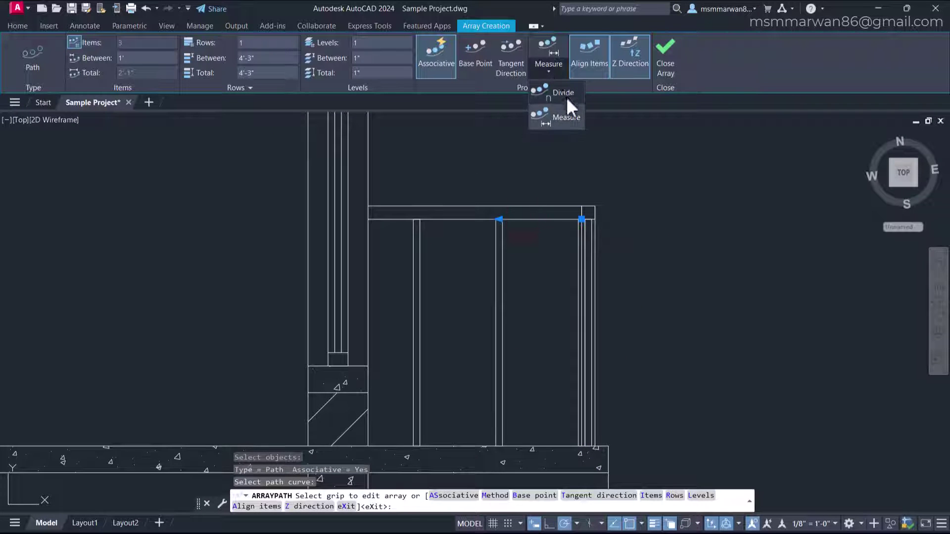
click(566, 97)
click(156, 43)
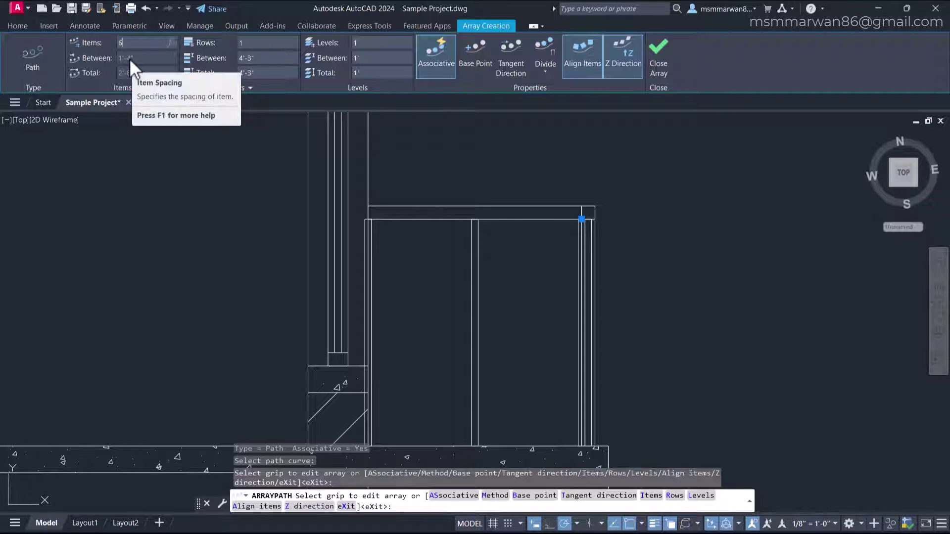
text(6)
key(Return)
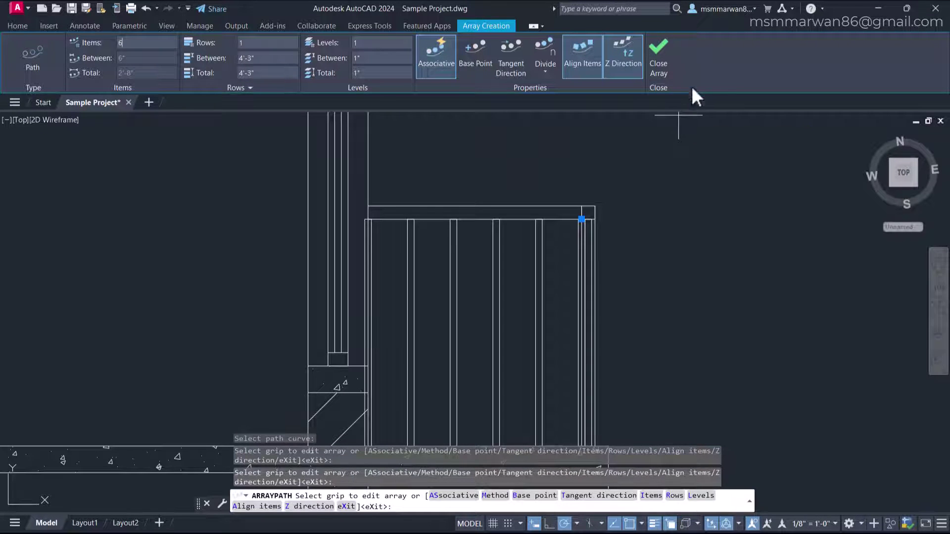
click(657, 58)
scroll(487, 302, up, 2)
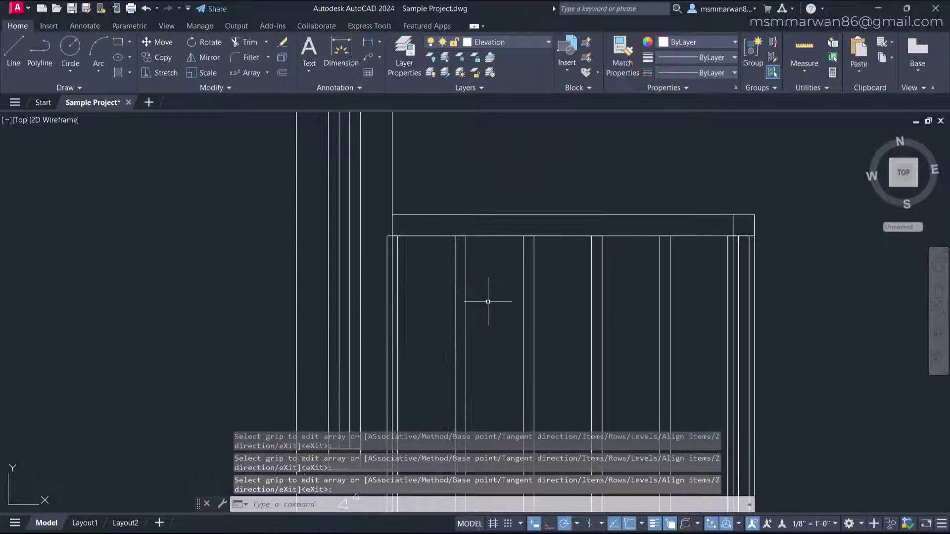
text(di)
key(Return)
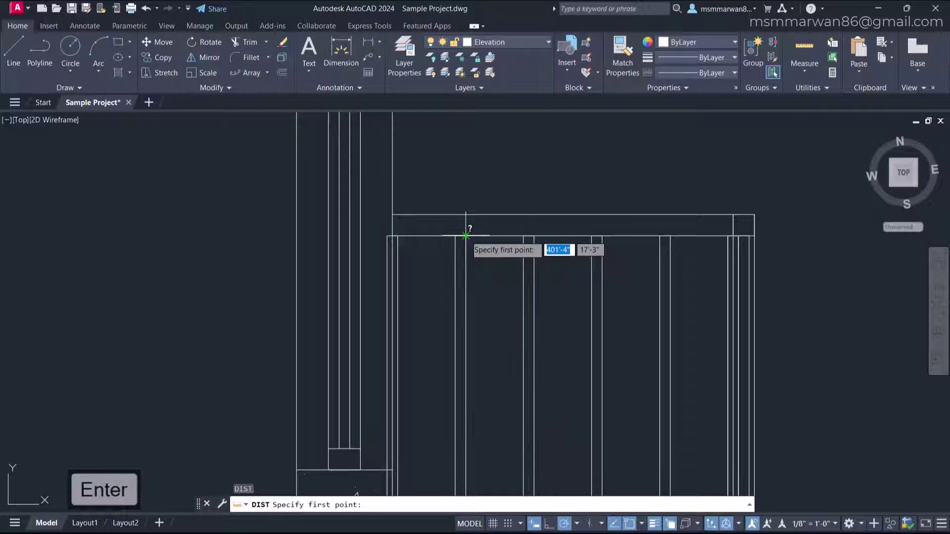
click(466, 236)
click(523, 237)
scroll(510, 242, up, 4)
key(Return)
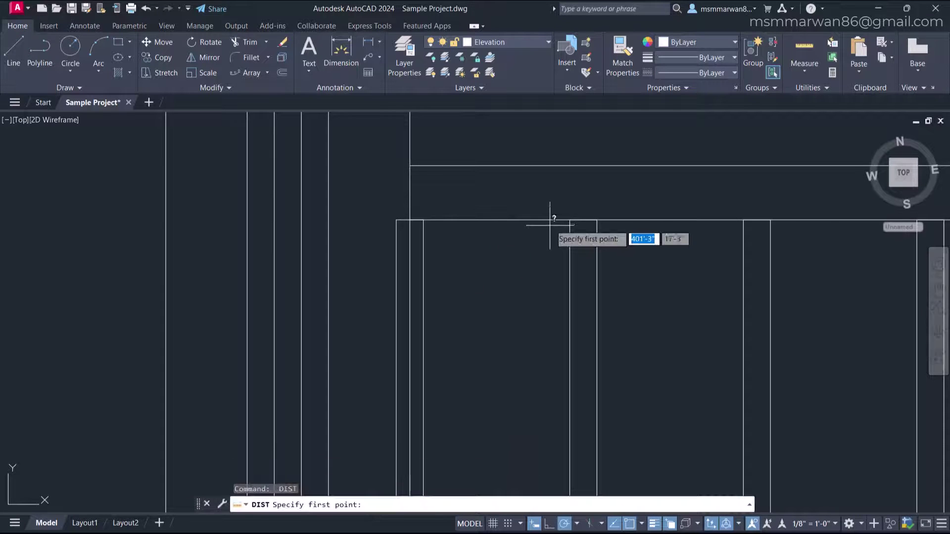
click(568, 220)
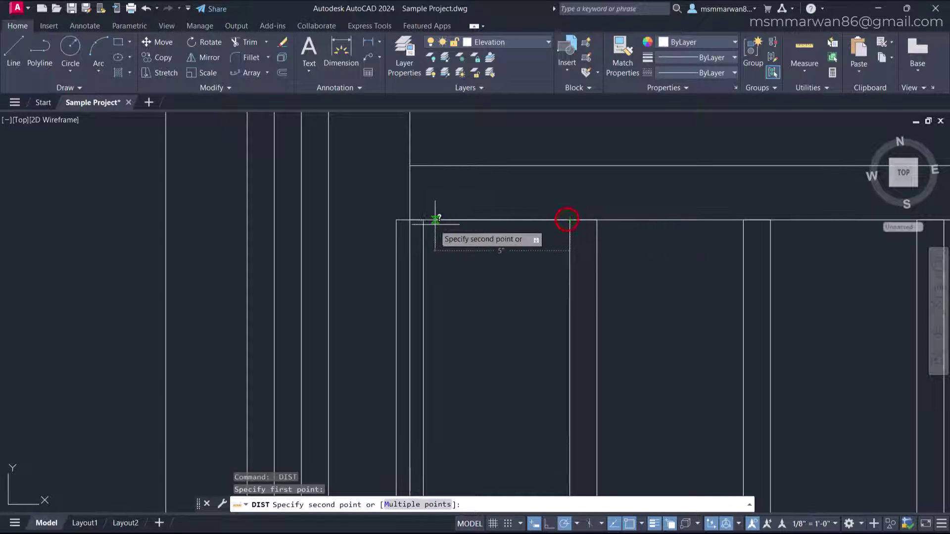
key(Escape)
scroll(388, 232, down, 6)
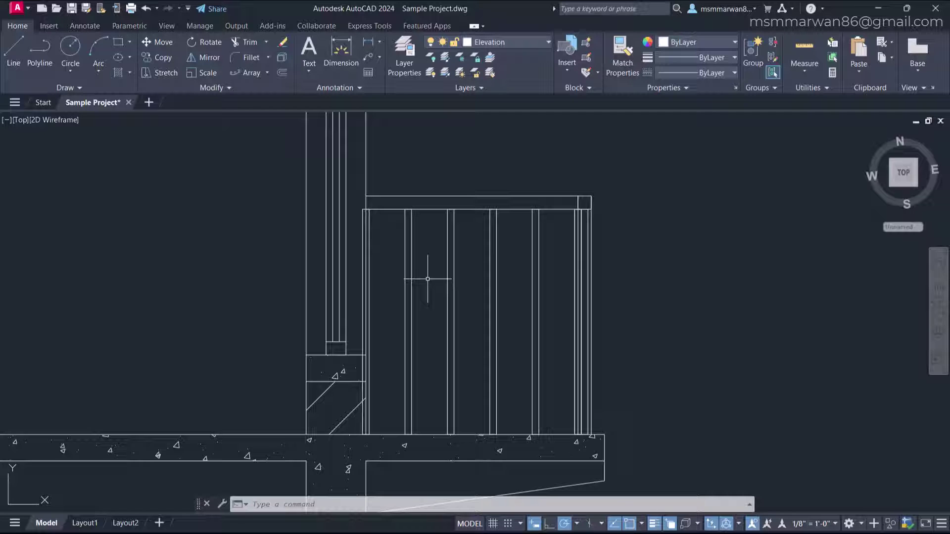
middle_drag(427, 279, 446, 292)
click(460, 318)
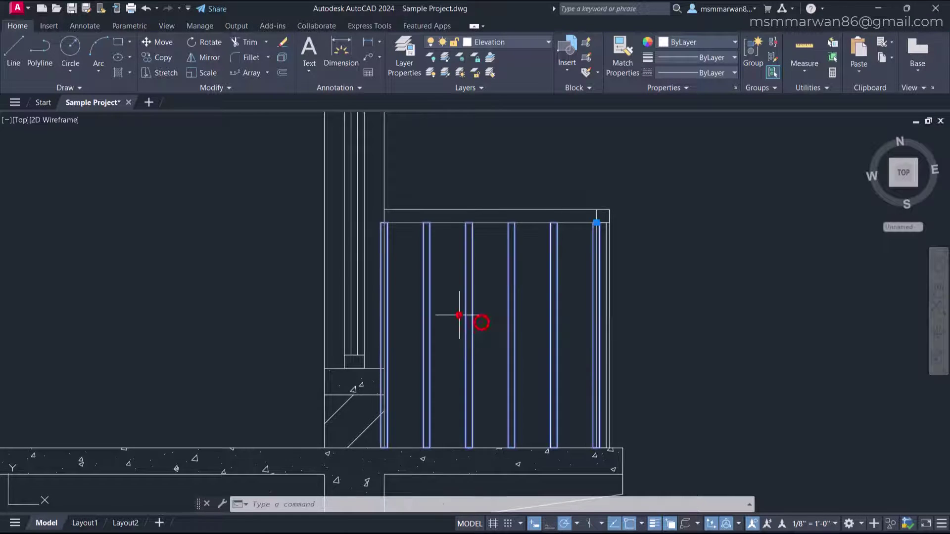
Set the baluster path array to 8 items and close the array editor
text(8)
key(Return)
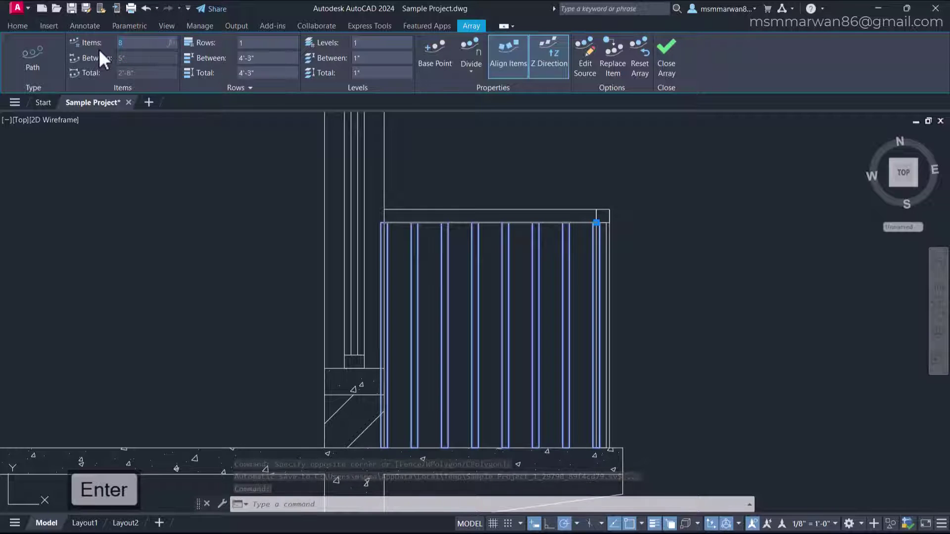
click(673, 50)
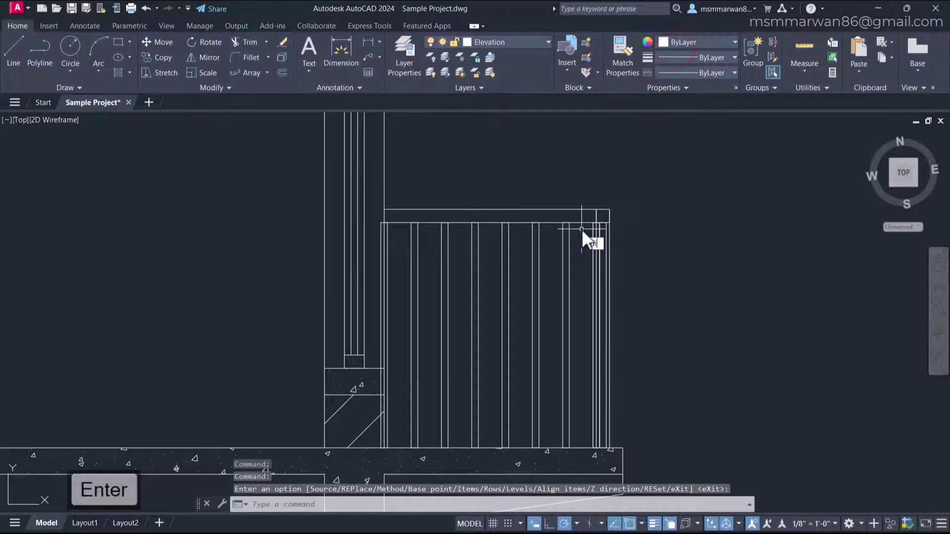
Measure the gap from the baluster top with DIST, then cancel the measurement
text(di)
key(Return)
scroll(414, 308, up, 5)
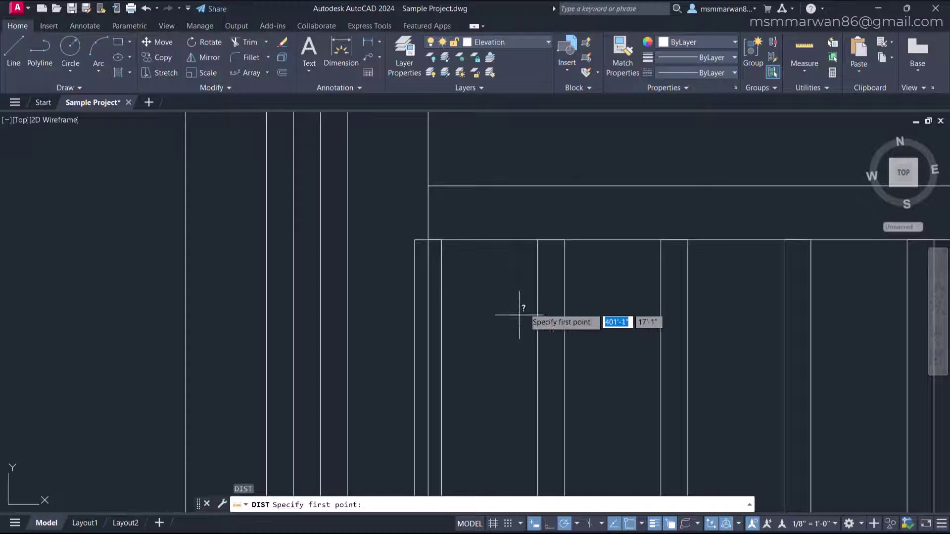
click(538, 240)
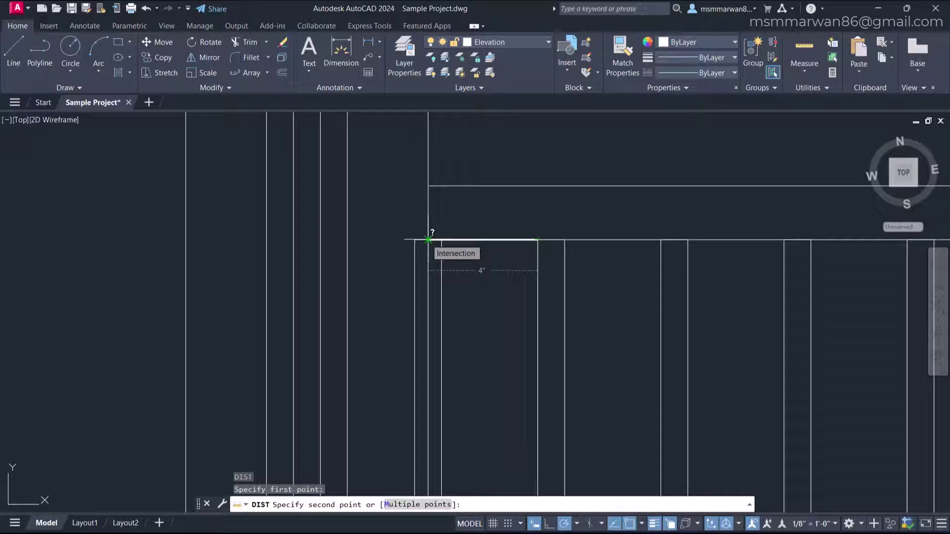
key(Escape)
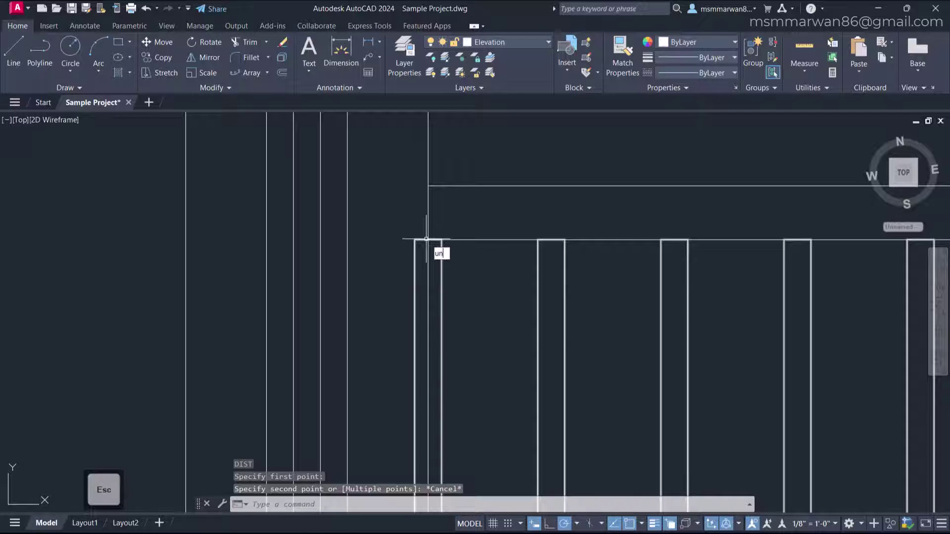
Set length precision to 0'-0 1/128" in Drawing Units
text(un)
key(Return)
click(413, 219)
click(384, 286)
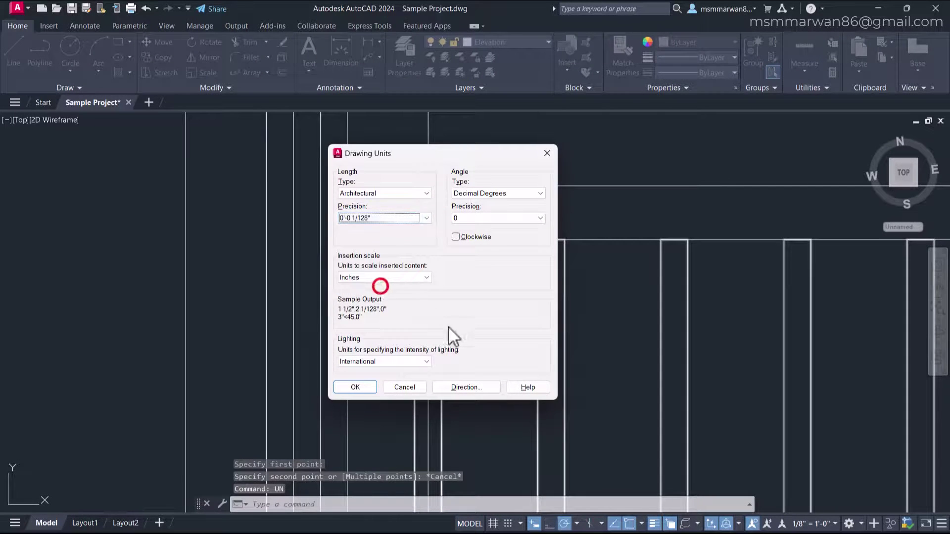
click(356, 387)
Measure the baluster gap with DIST again, then window-select the baluster array
key(Return)
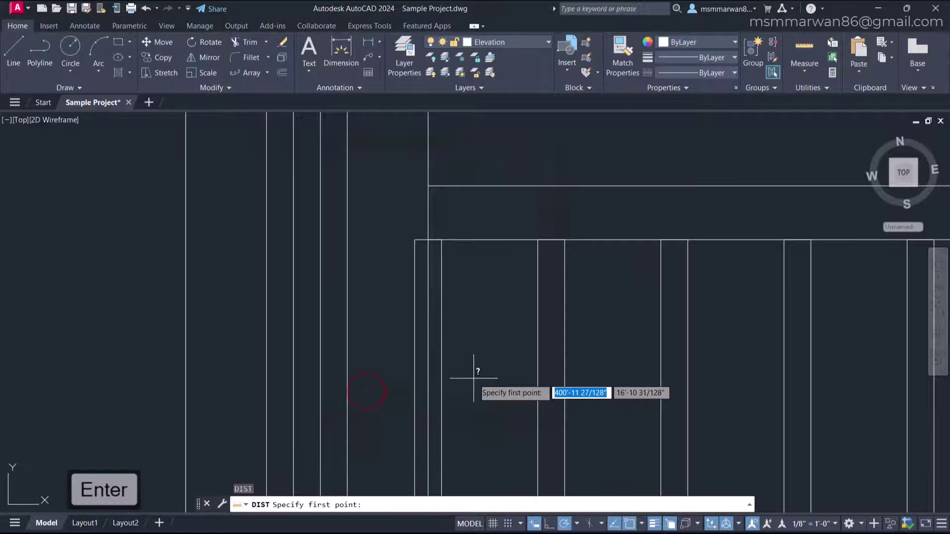
click(538, 240)
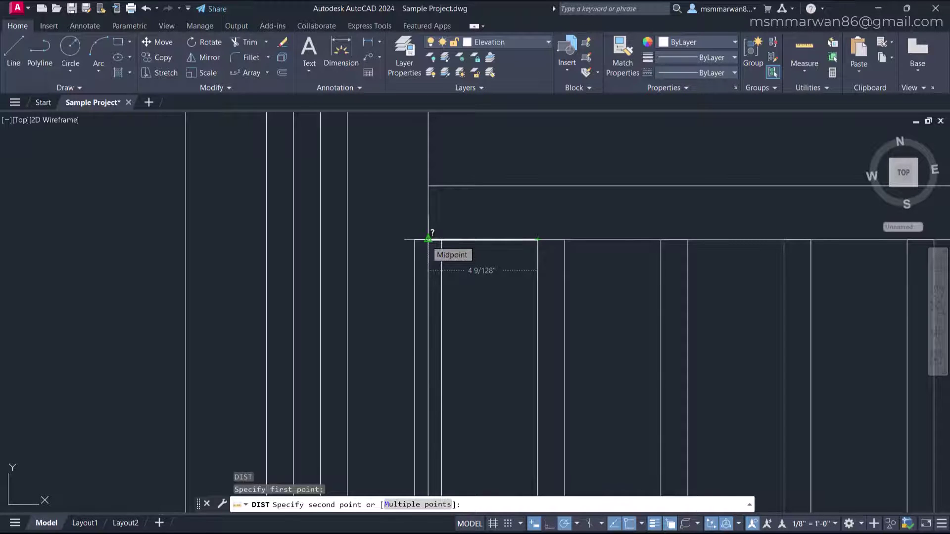
key(Escape)
scroll(515, 267, down, 2)
click(556, 359)
click(516, 360)
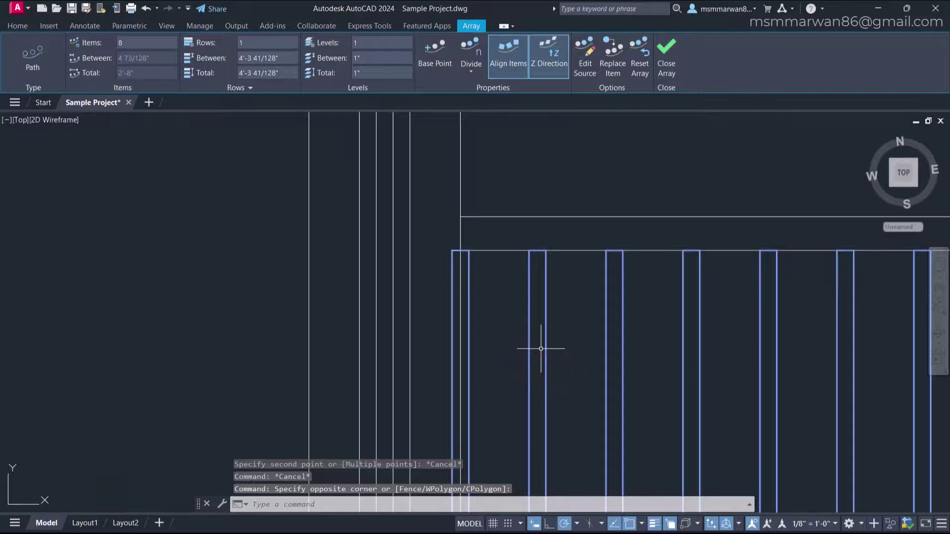
Reselect the baluster array, change it to 9 items, and close the array
key(Escape)
click(569, 356)
click(518, 338)
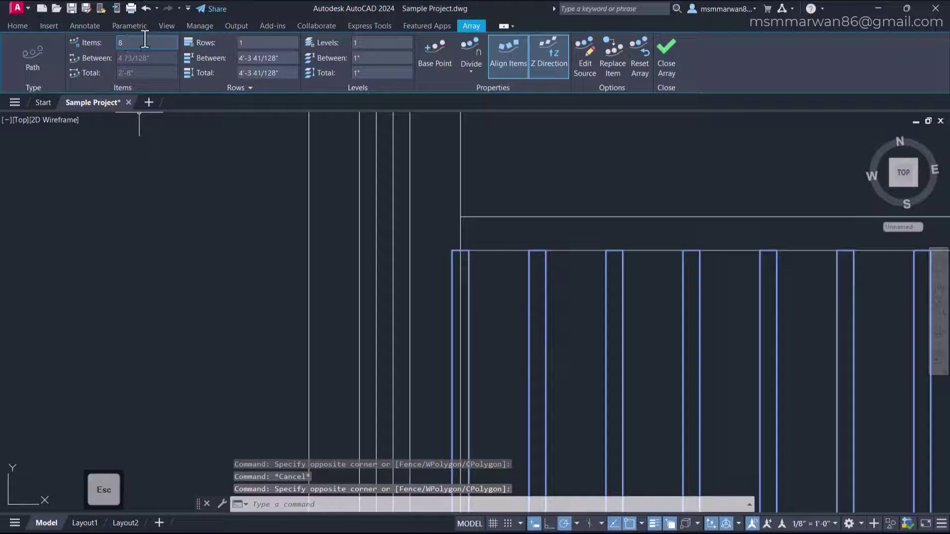
text(9)
key(Tab)
click(656, 68)
Check the 4" baluster spacing from the post corner with DIST, then cancel
key(Return)
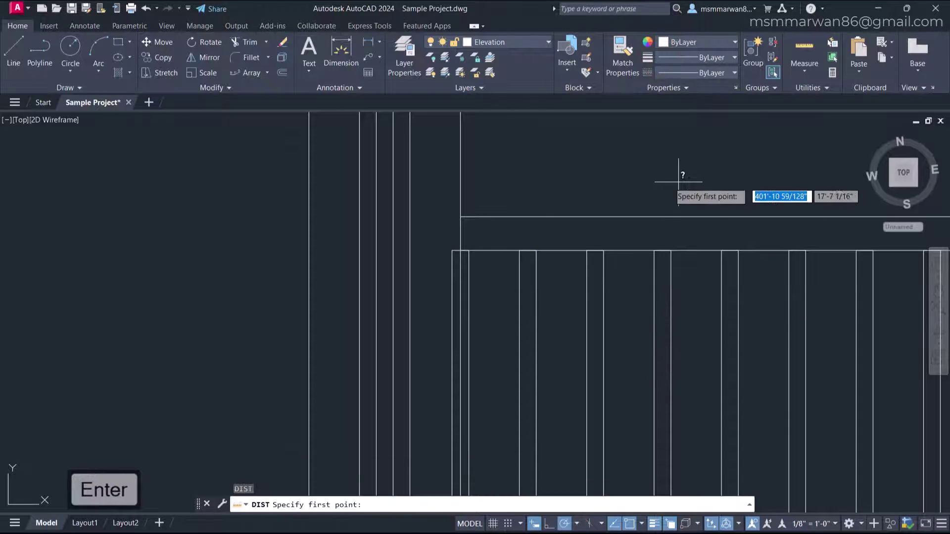
click(519, 251)
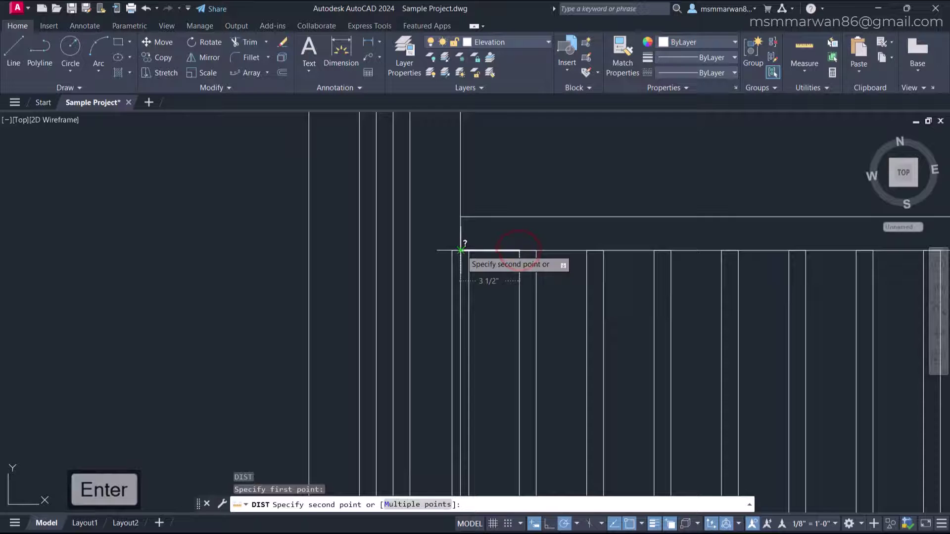
scroll(460, 251, down, 2)
key(Escape)
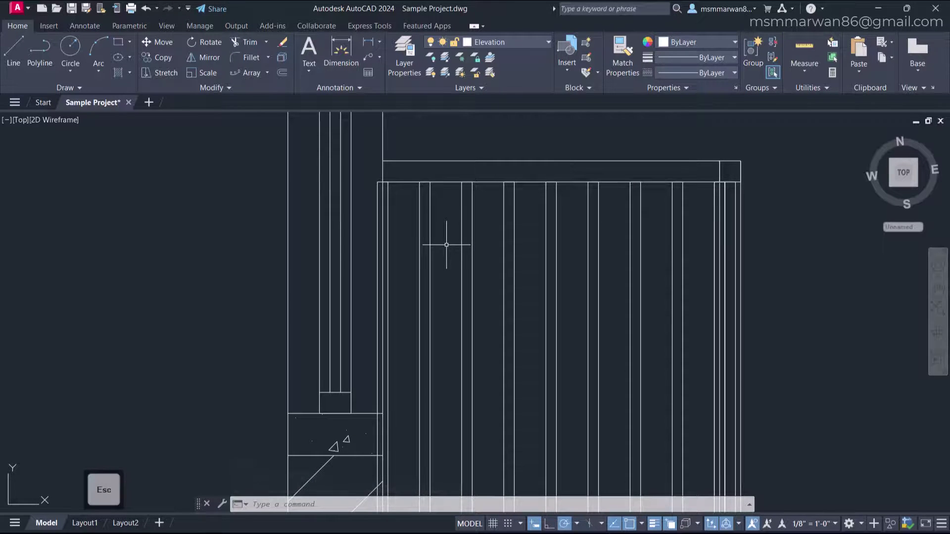
scroll(446, 244, down, 2)
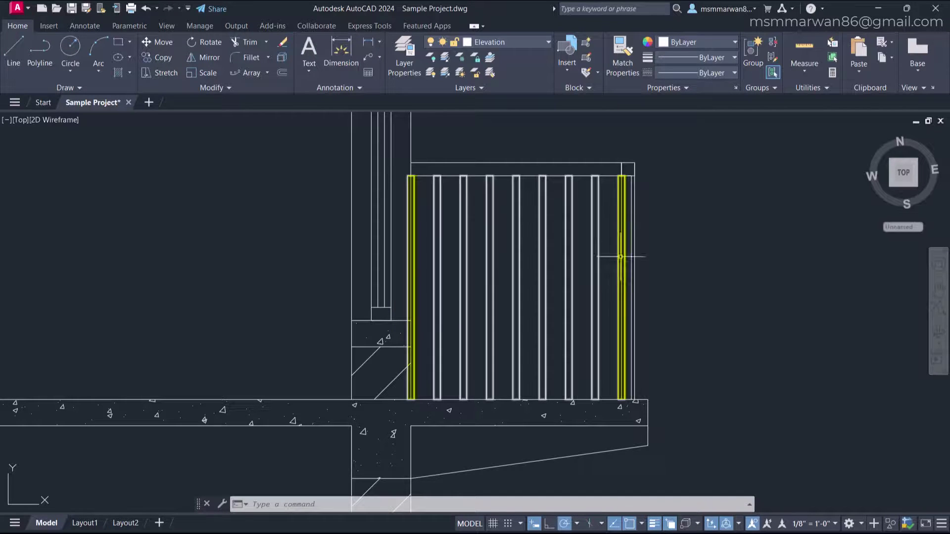
Explode the 9-item baluster array into separate lines with X
mouse_move(624, 298)
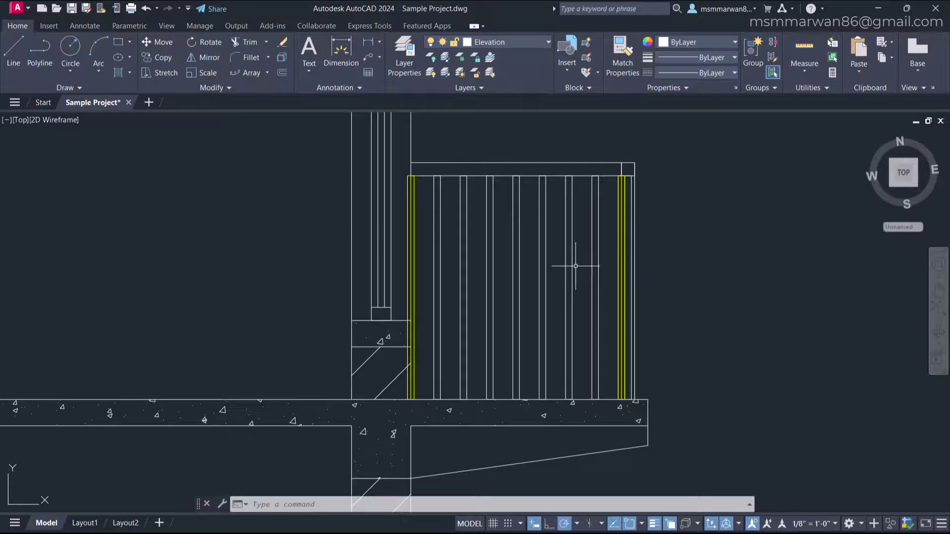
click(560, 272)
click(488, 244)
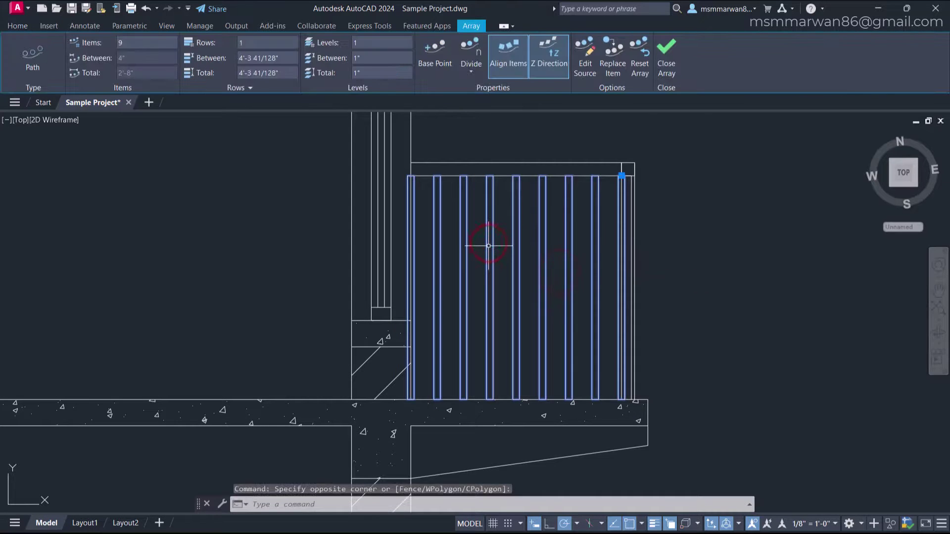
text(x)
key(Return)
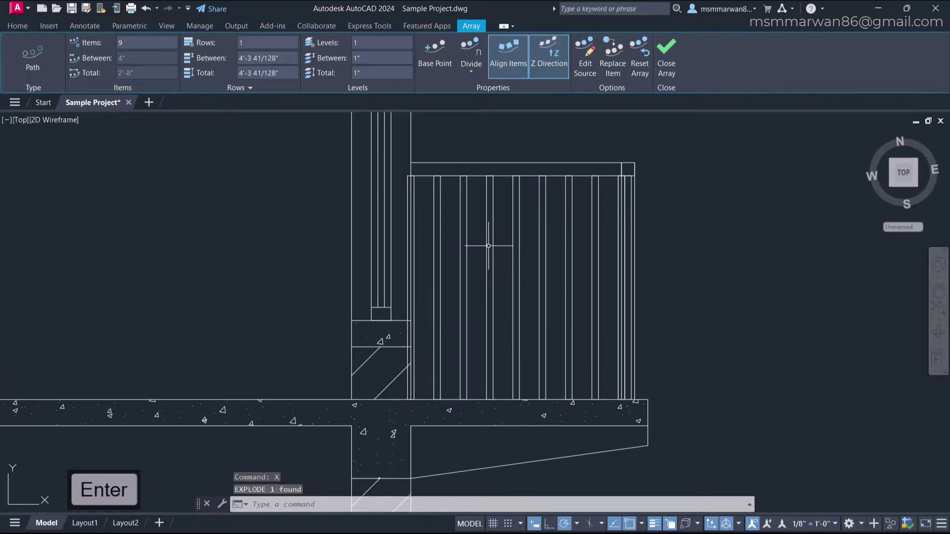
key(Escape)
Select and erase the duplicate baluster lines overlapping both end posts
scroll(439, 206, up, 2)
click(429, 213)
scroll(411, 200, down, 2)
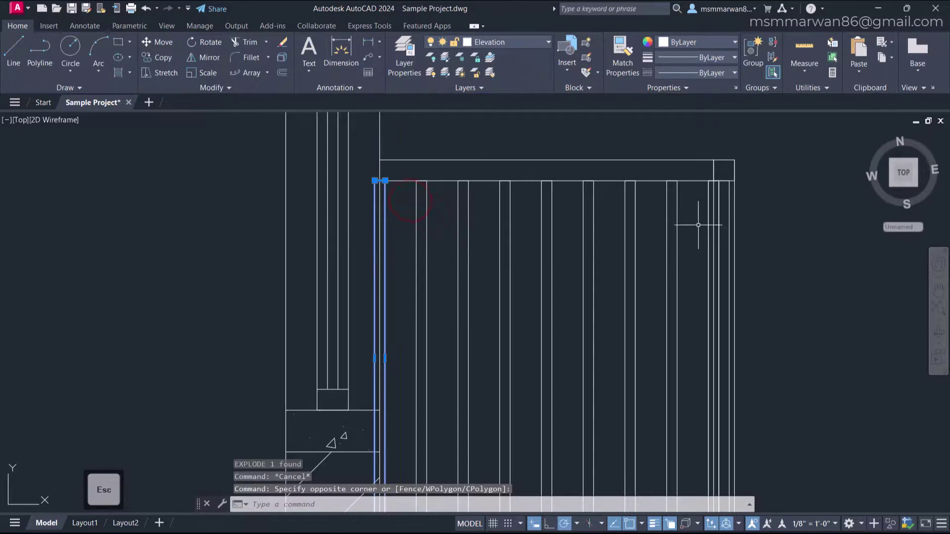
scroll(695, 210, up, 2)
click(670, 220)
scroll(636, 213, down, 4)
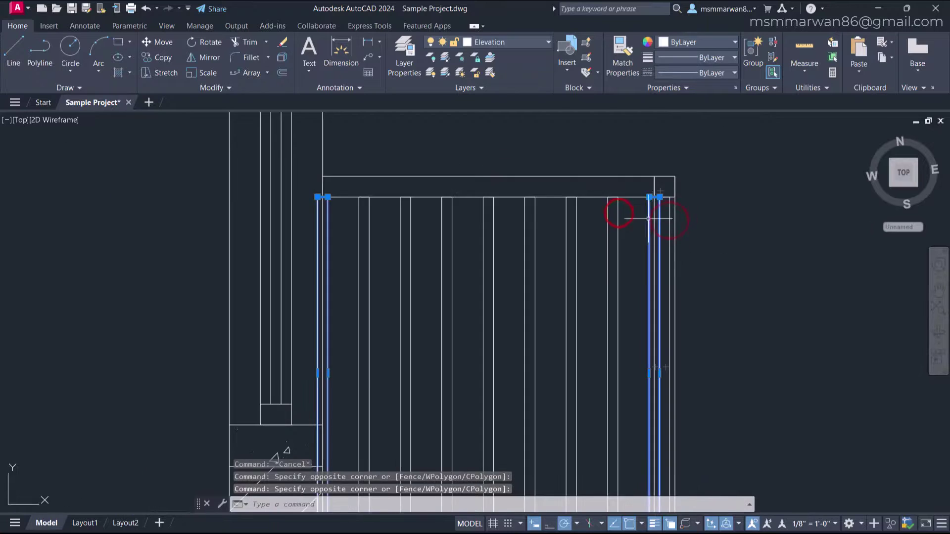
click(282, 43)
middle_drag(789, 354, 715, 352)
key(Return)
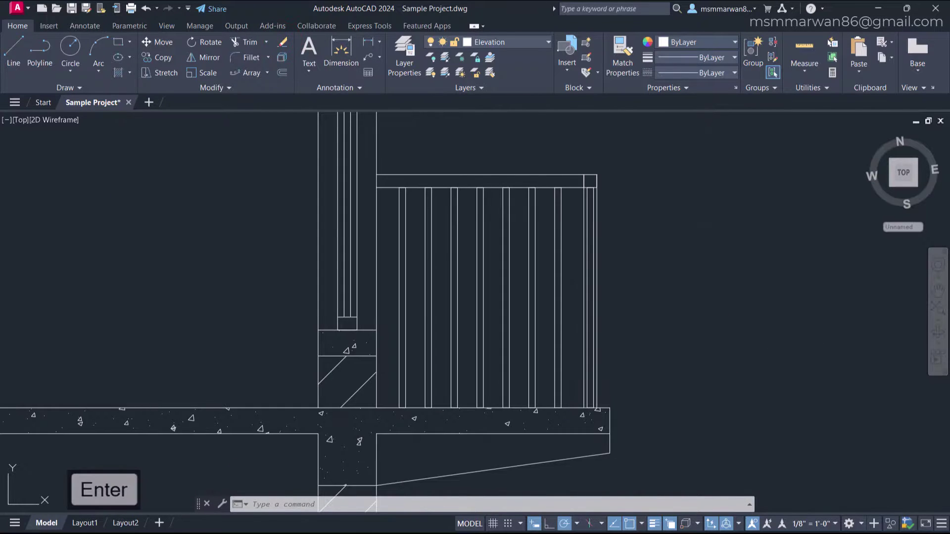
Set length precision back to whole inches (0'-0") and zoom out to the full house section
click(373, 218)
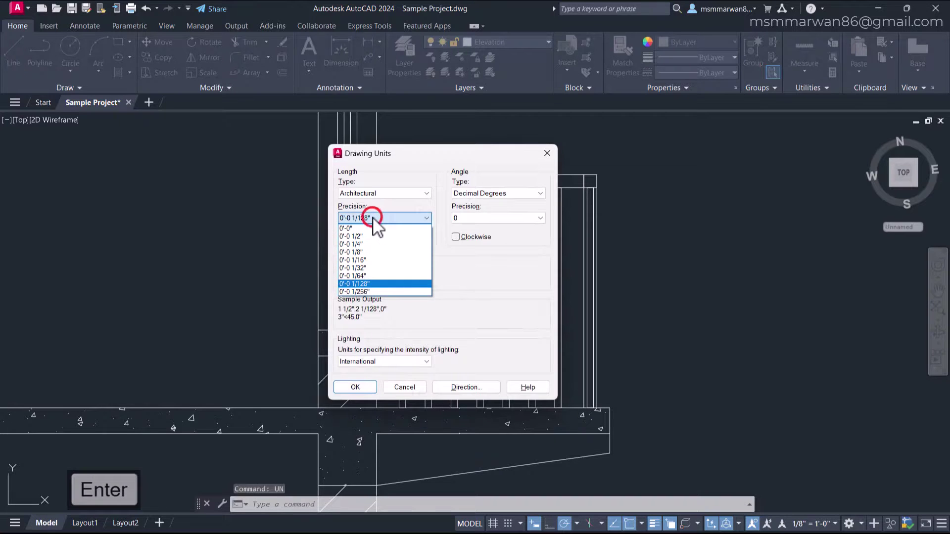
click(373, 227)
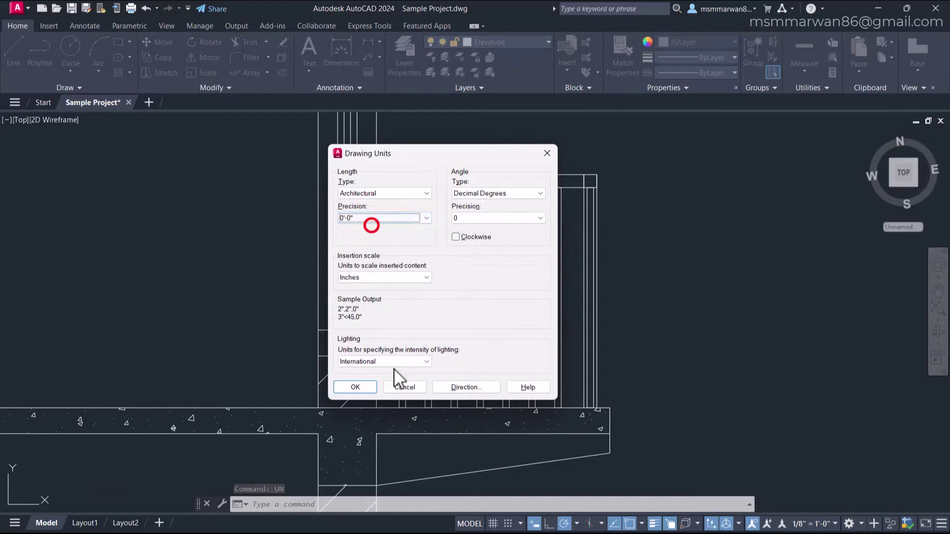
click(356, 387)
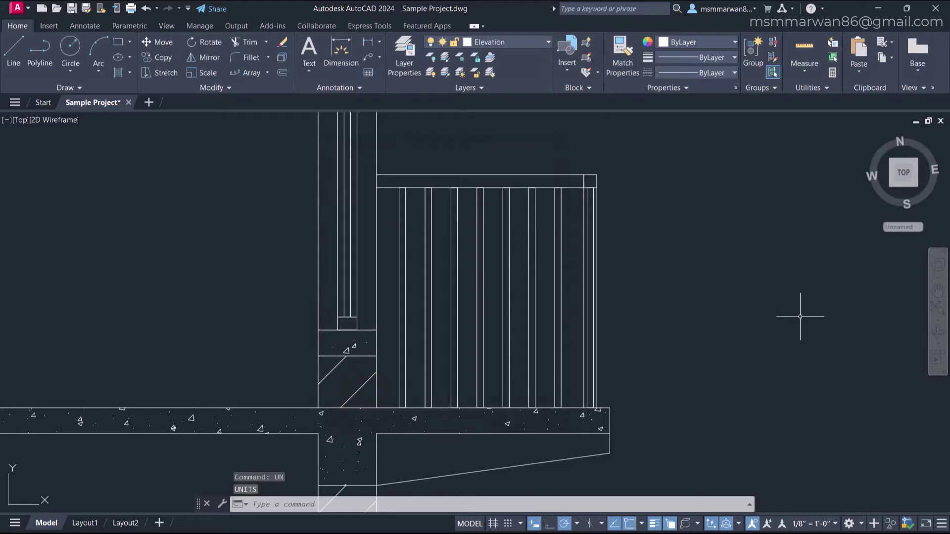
scroll(800, 316, down, 5)
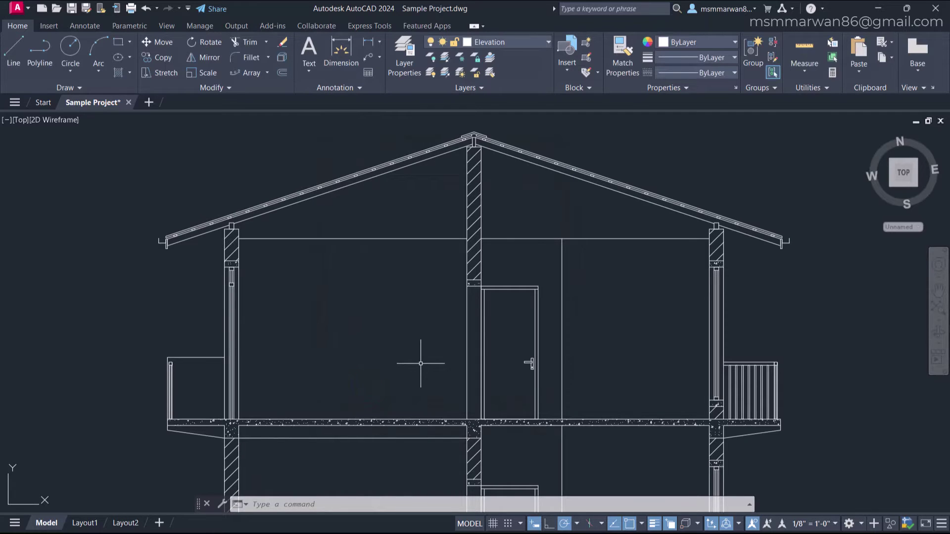